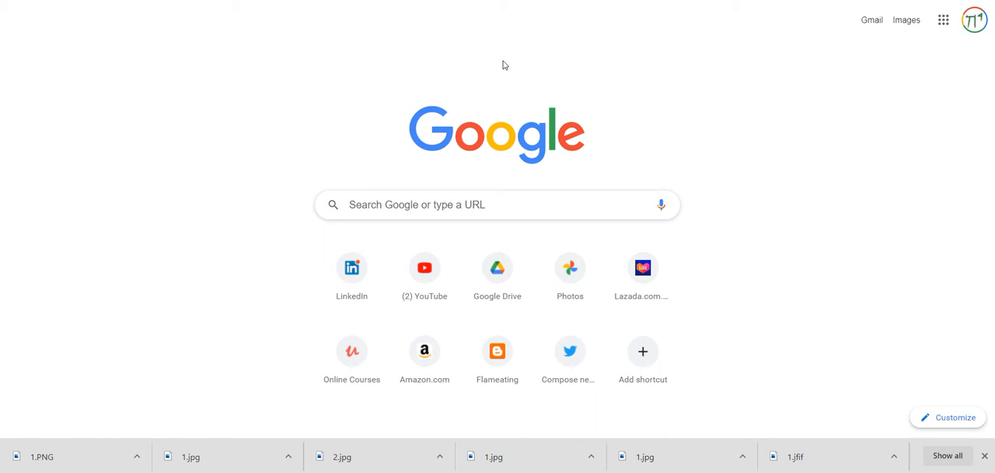
# - Open the SE Suite login address at audiconsulting-tmone.mightyoaks.com/softexpert/login
pyautogui.write('au')
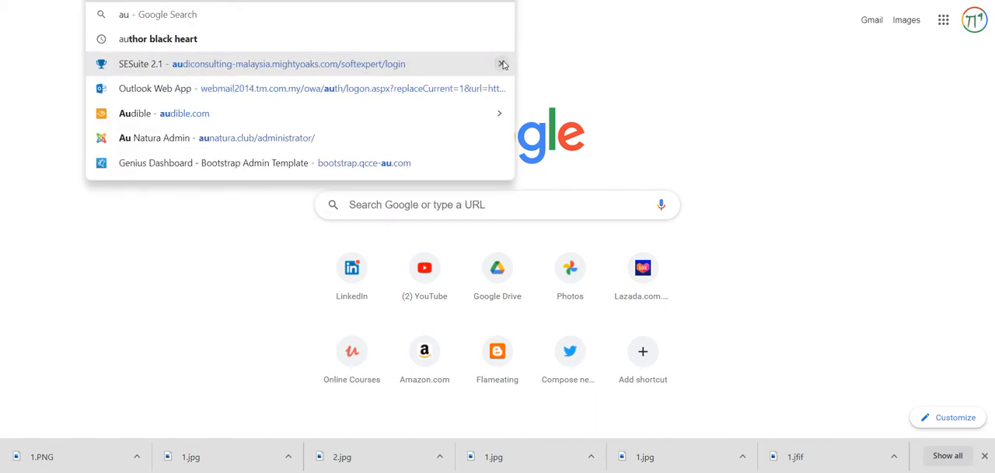
pyautogui.write('dio')
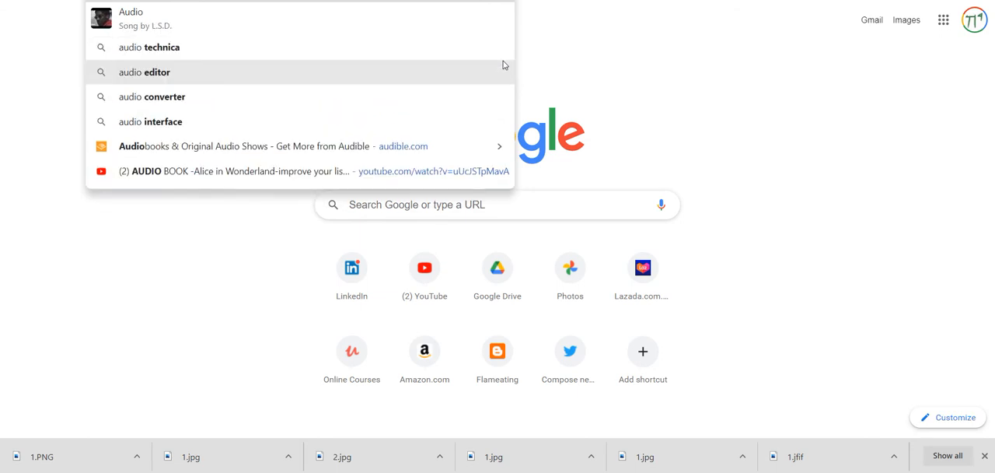
pyautogui.press('BackSpace')
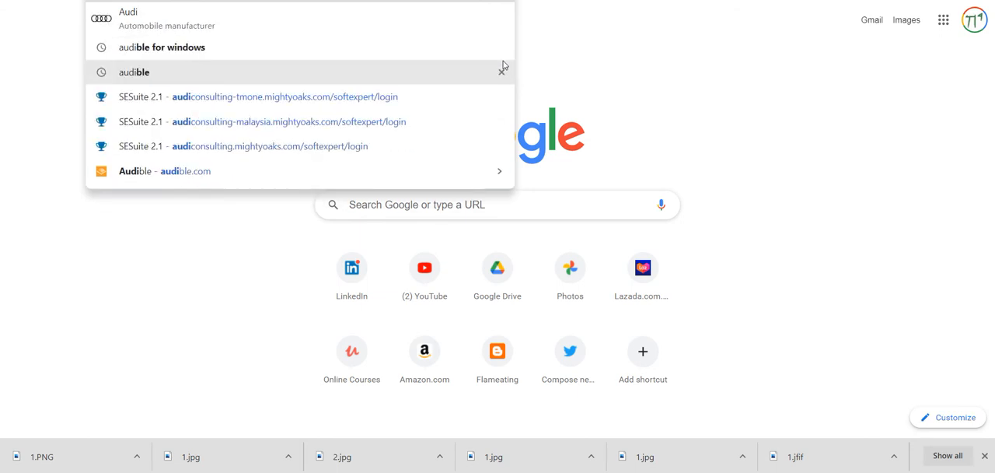
pyautogui.click(375, 105)
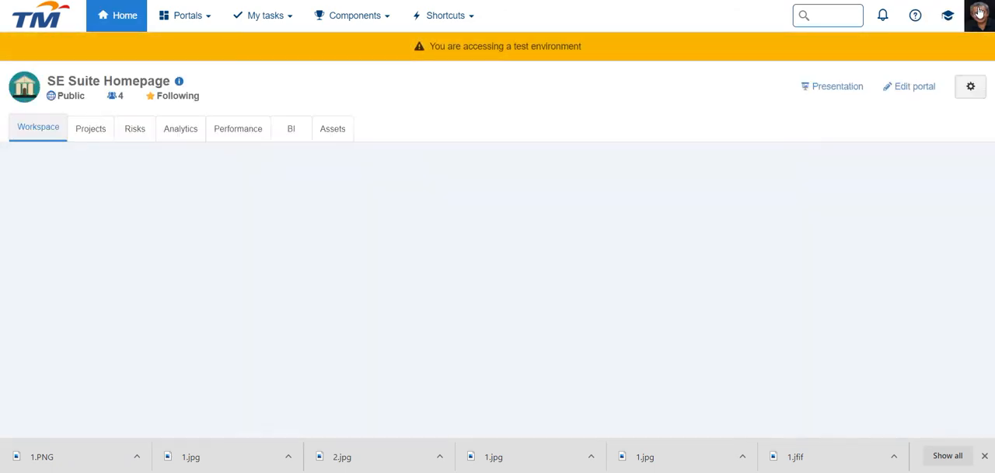
# - Exit the current account and log back in with the saved login name and password
pyautogui.click(979, 13)
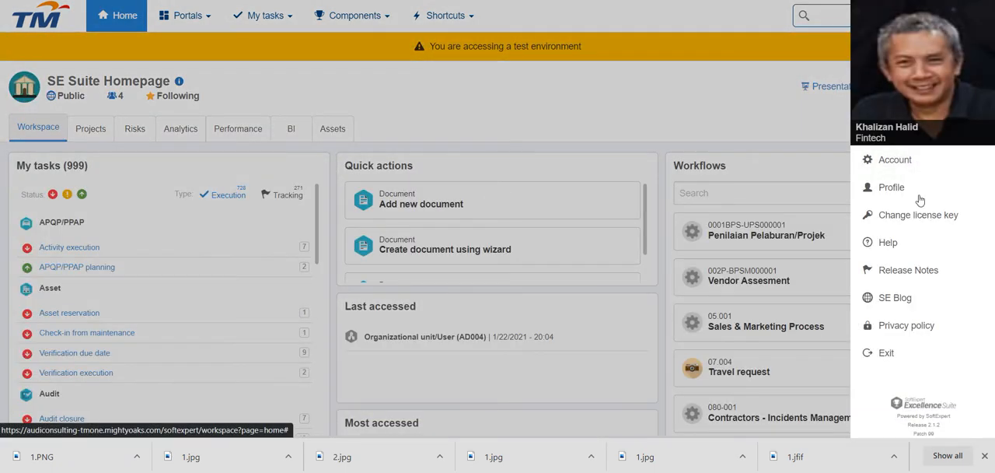
pyautogui.click(901, 353)
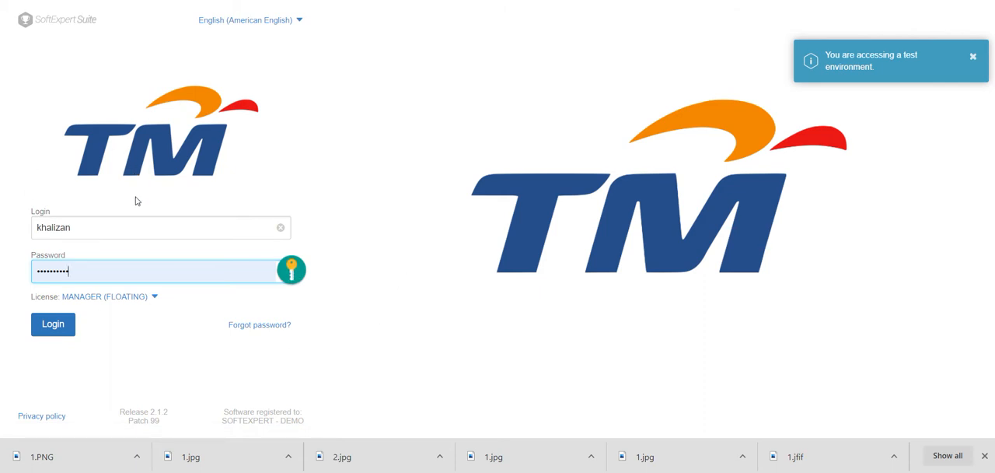
pyautogui.click(127, 227)
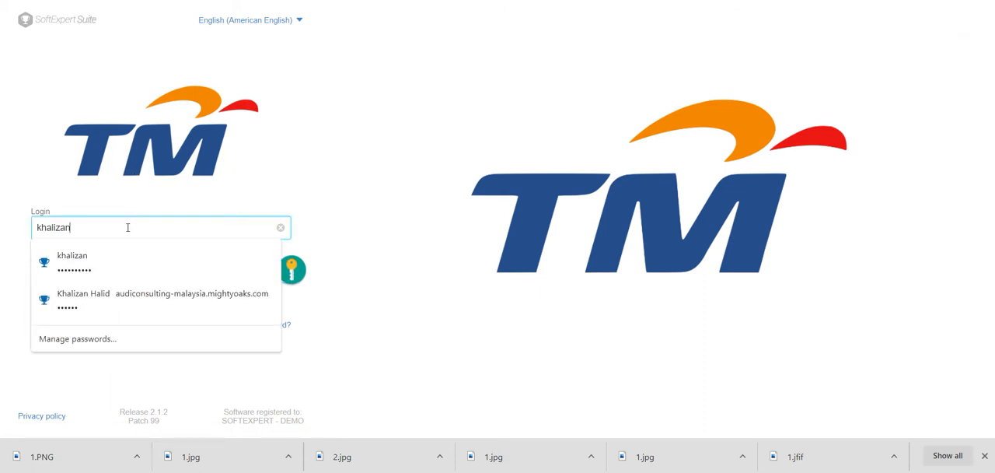
pyautogui.click(128, 255)
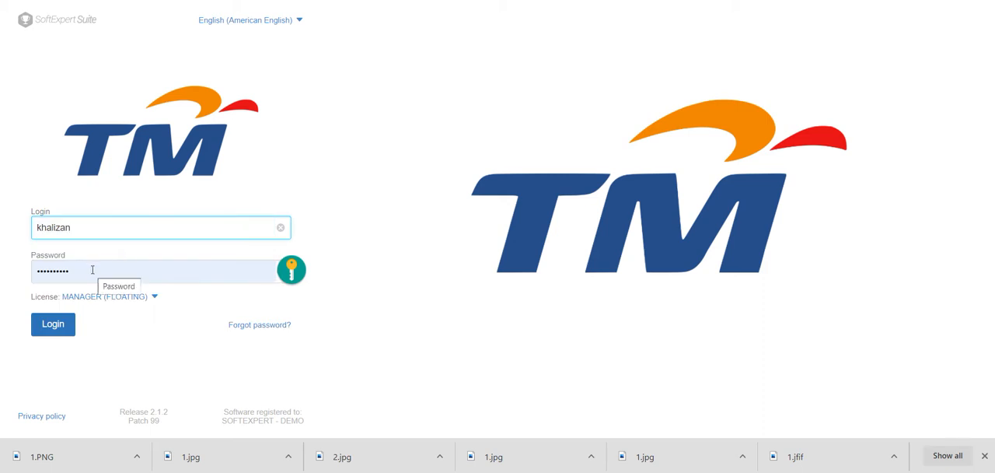
pyautogui.click(56, 328)
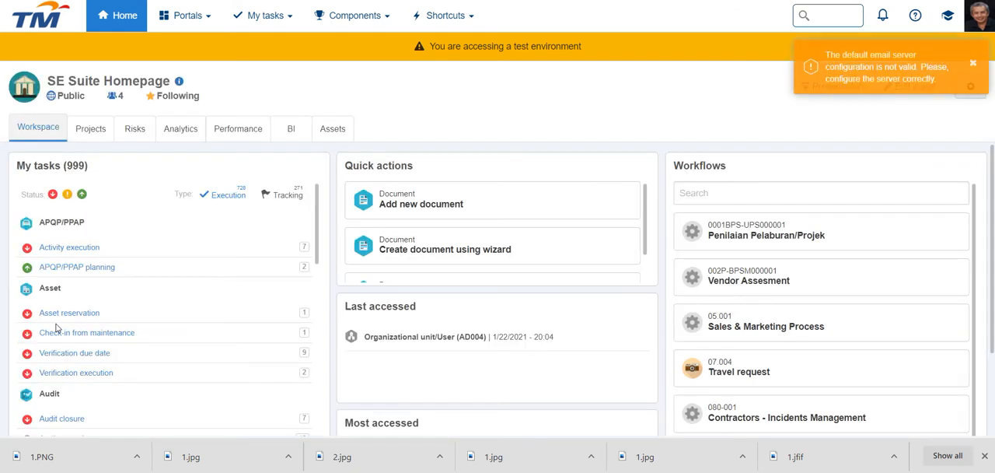
# - Look over the homepage workspace and the Projects page with its Kanban tasks and project progress chart
pyautogui.scroll(-5, 55, 327)
pyautogui.scroll(5, 56, 328)
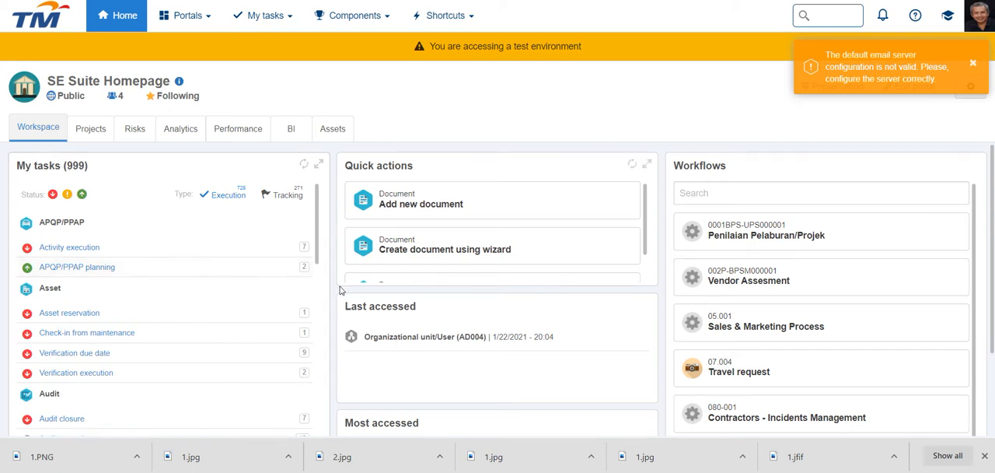
pyautogui.scroll(-3, 339, 289)
pyautogui.scroll(3, 339, 289)
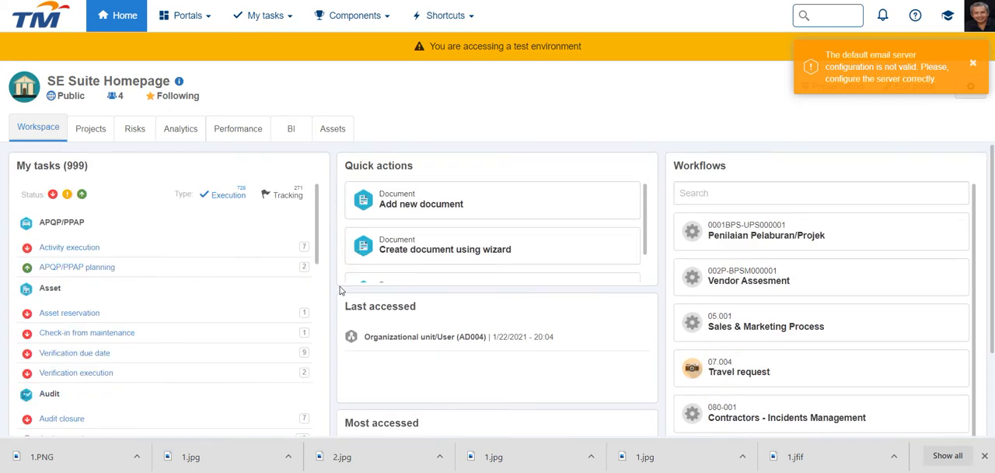
pyautogui.click(91, 129)
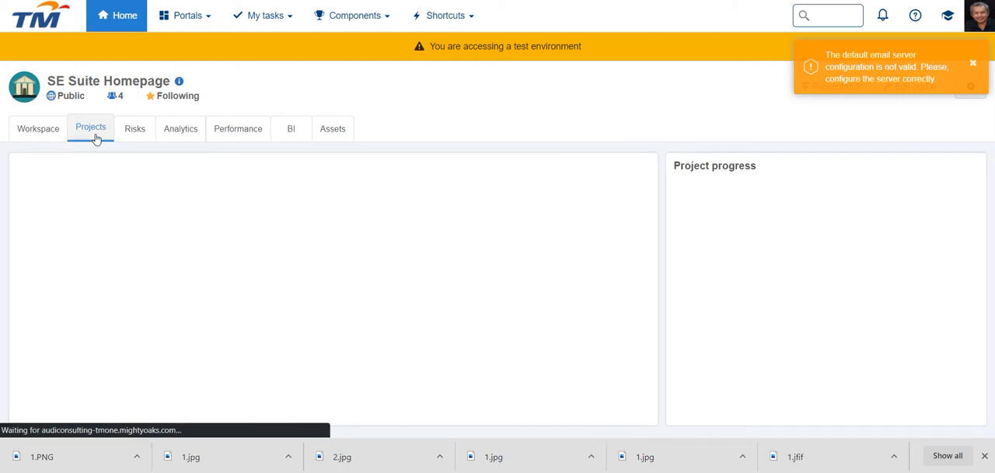
pyautogui.click(96, 138)
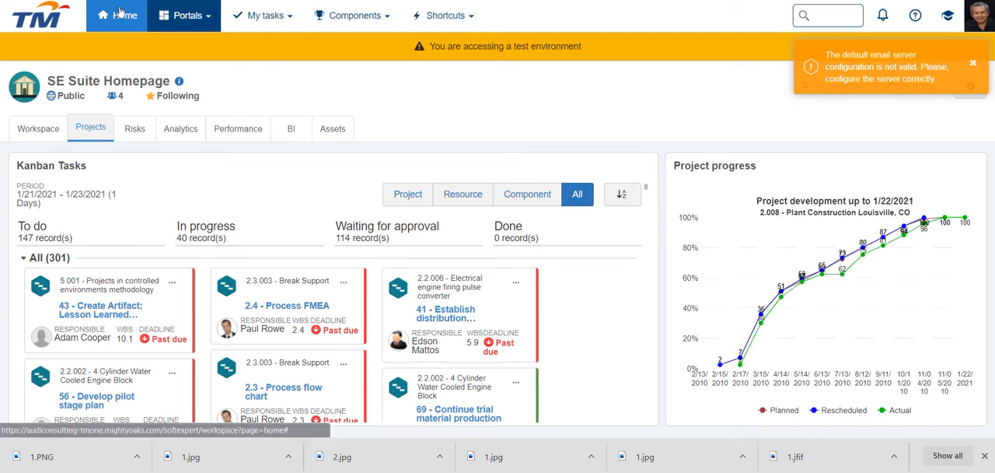
# - Look through the available components and open the organizational unit's User file in the Administration component
pyautogui.click(391, 24)
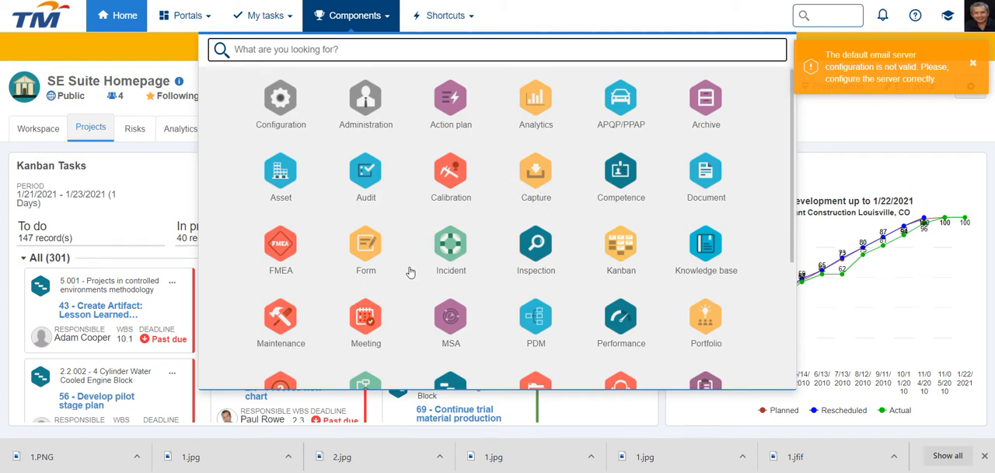
pyautogui.scroll(-5, 410, 271)
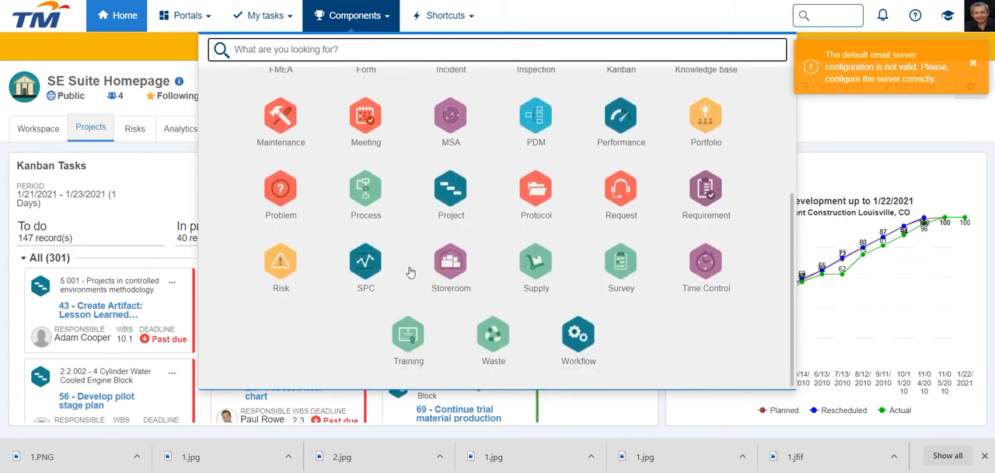
pyautogui.scroll(5, 410, 271)
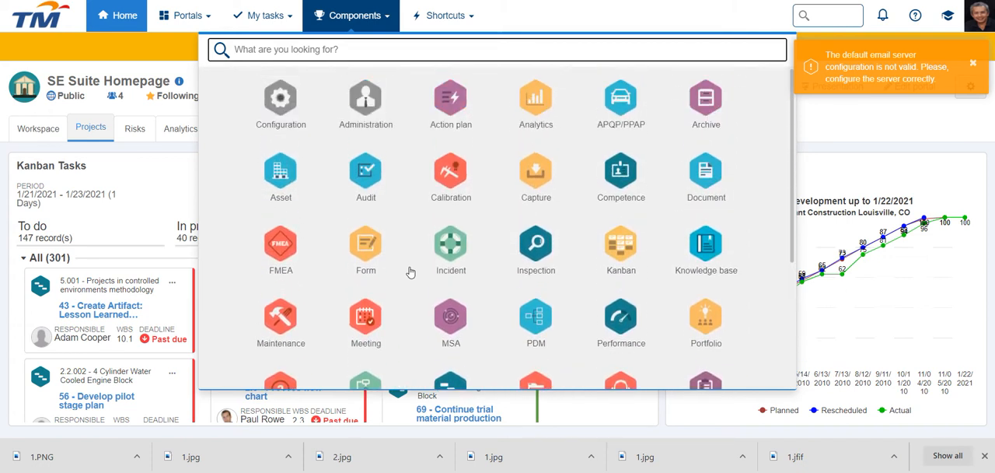
pyautogui.click(366, 100)
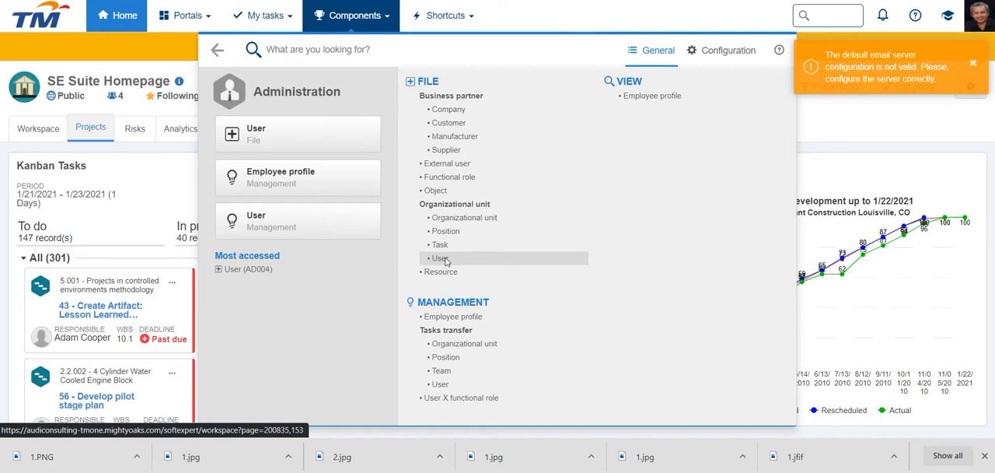
pyautogui.click(447, 262)
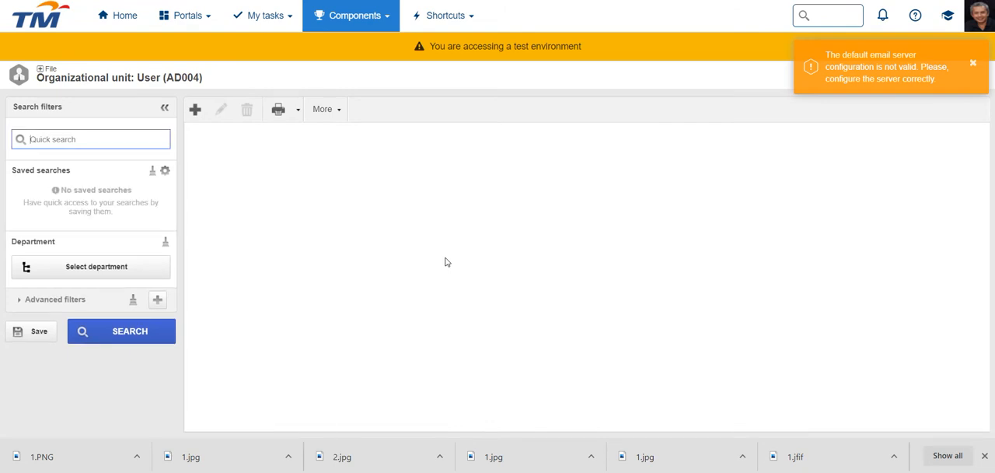
# - List all registered users with an unfiltered search and look through the records
pyautogui.click(138, 343)
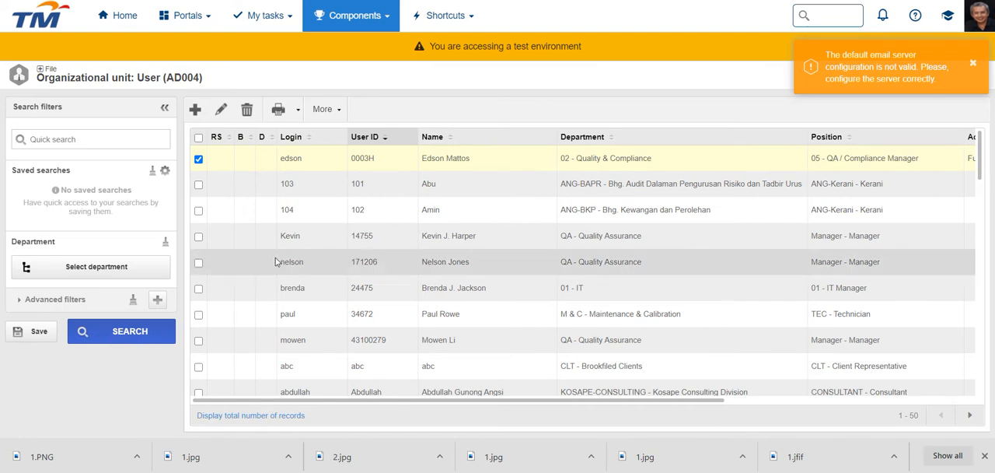
pyautogui.scroll(-15, 275, 262)
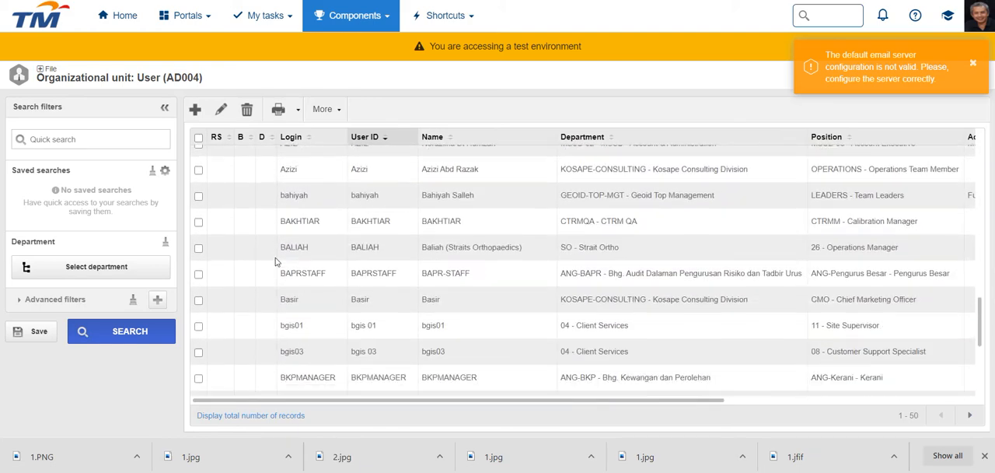
pyautogui.scroll(15, 275, 261)
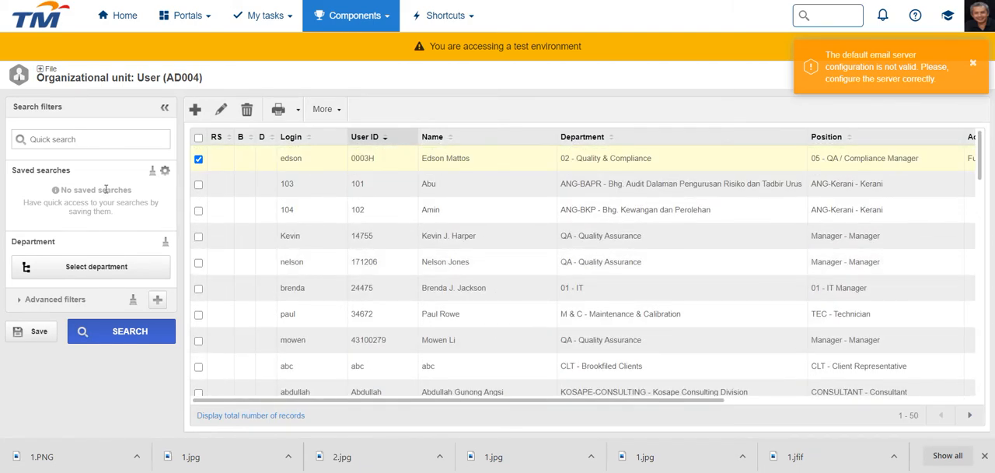
# - Search for an existing user by login name and open that user's record for editing
pyautogui.click(98, 141)
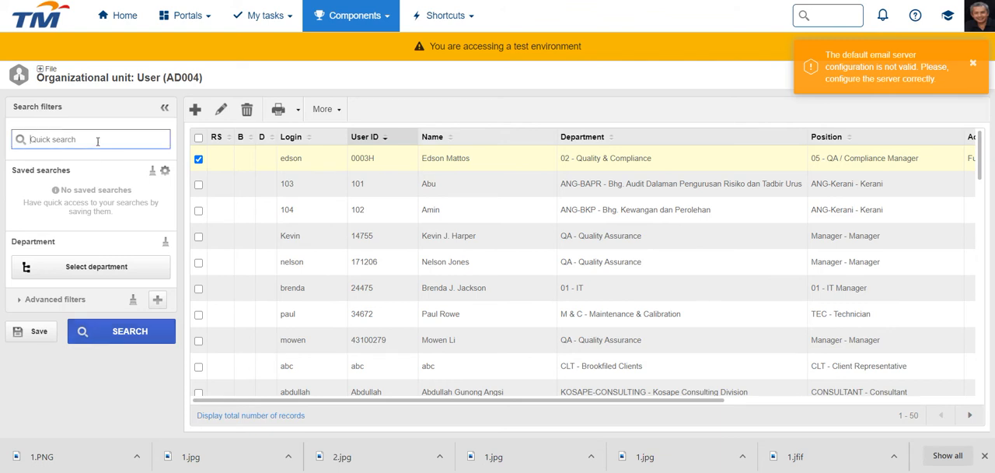
pyautogui.write('syed')
pyautogui.click(117, 332)
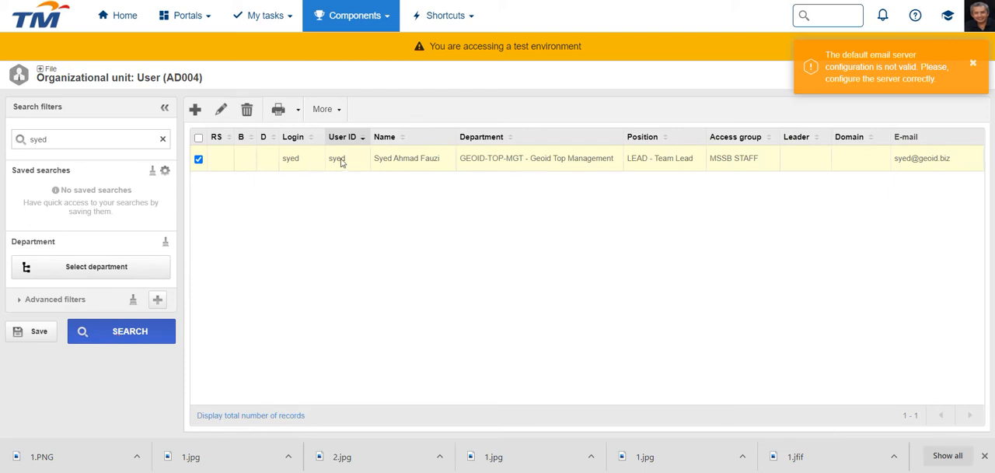
pyautogui.click(222, 111)
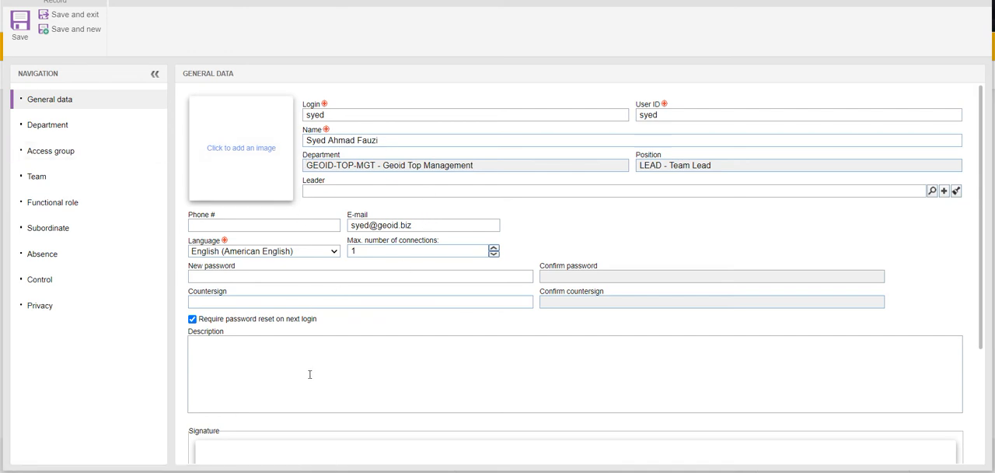
# - Review the user's password fields, department and access group, and leave the record with save and exit
pyautogui.click(294, 273)
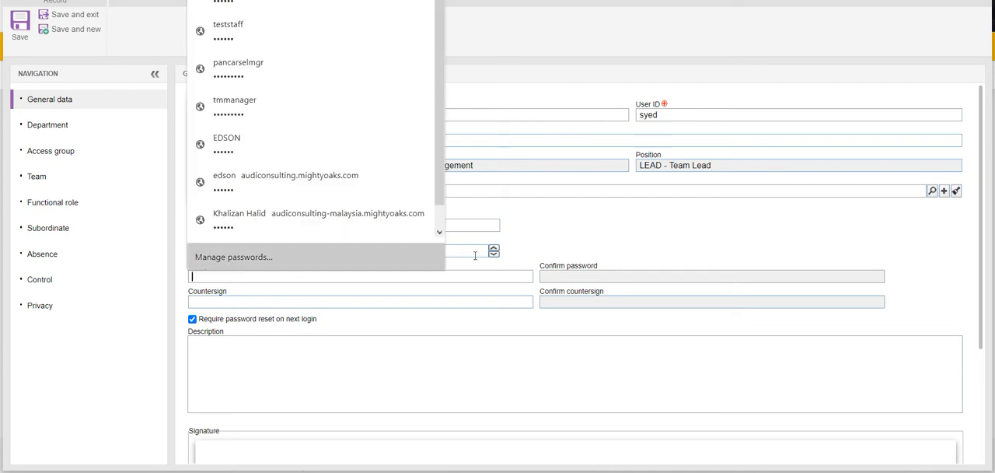
pyautogui.click(563, 271)
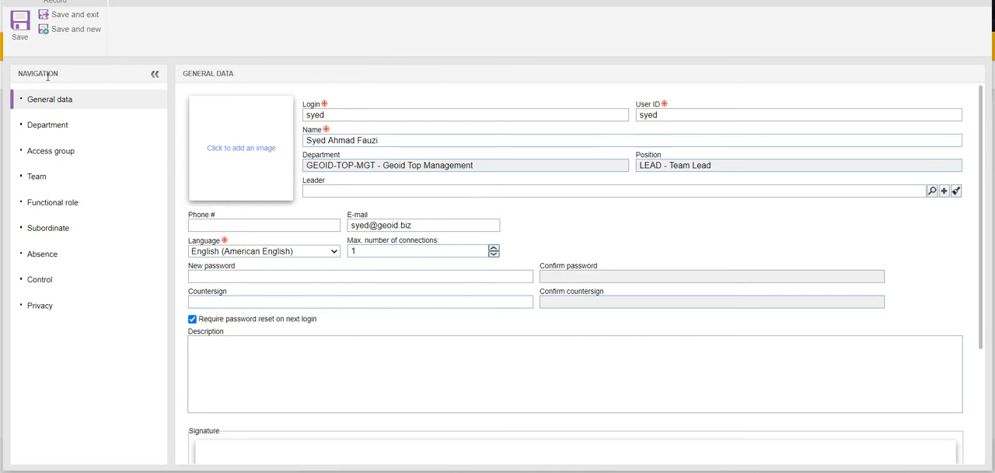
pyautogui.click(46, 126)
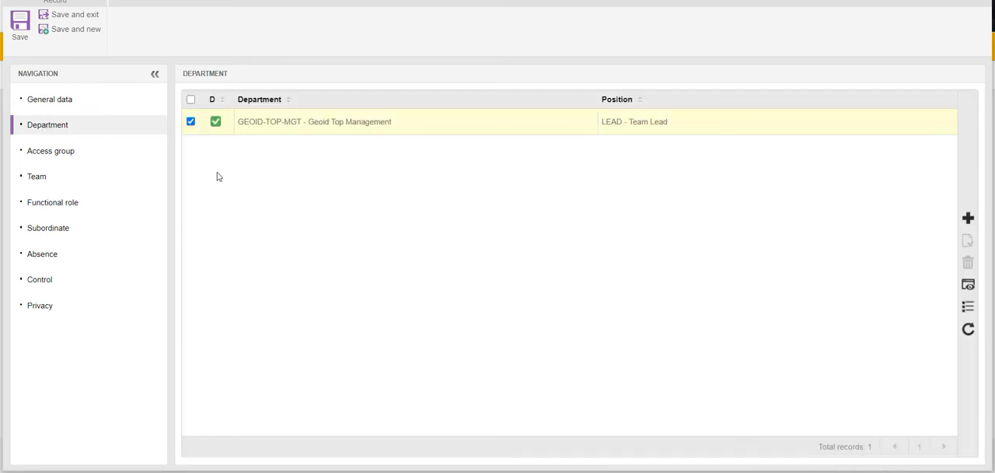
pyautogui.click(39, 159)
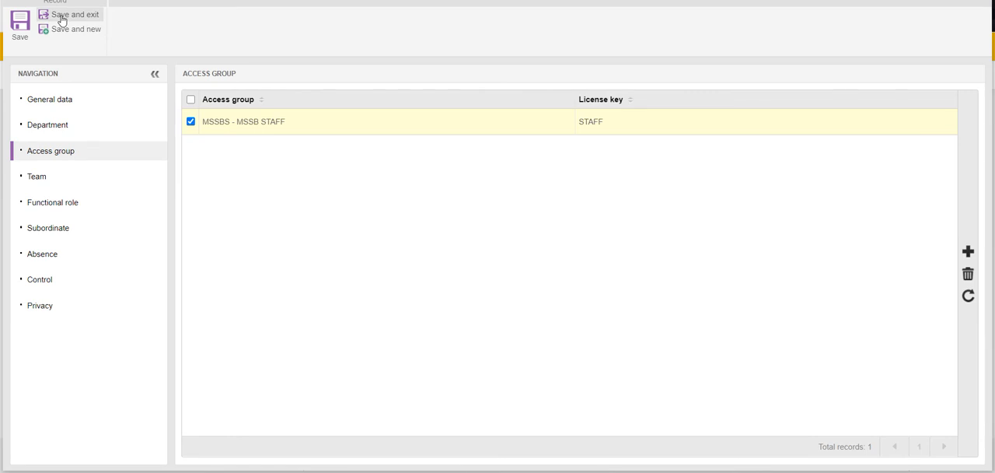
pyautogui.click(63, 21)
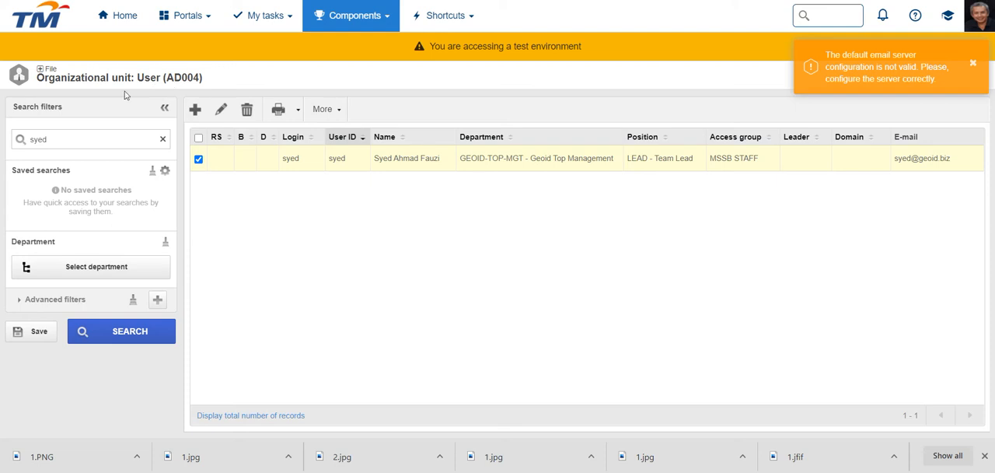
# - Add a new user record and enter the user's login and matching user ID
pyautogui.click(196, 111)
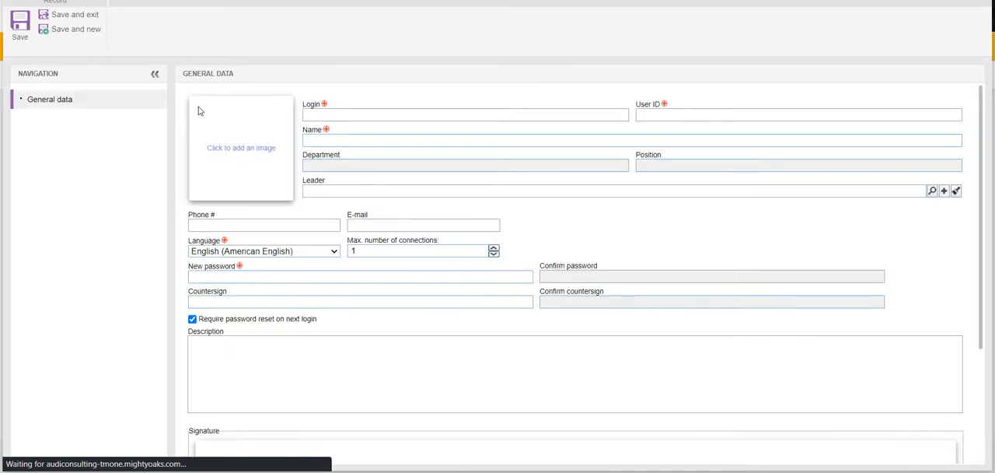
pyautogui.click(315, 115)
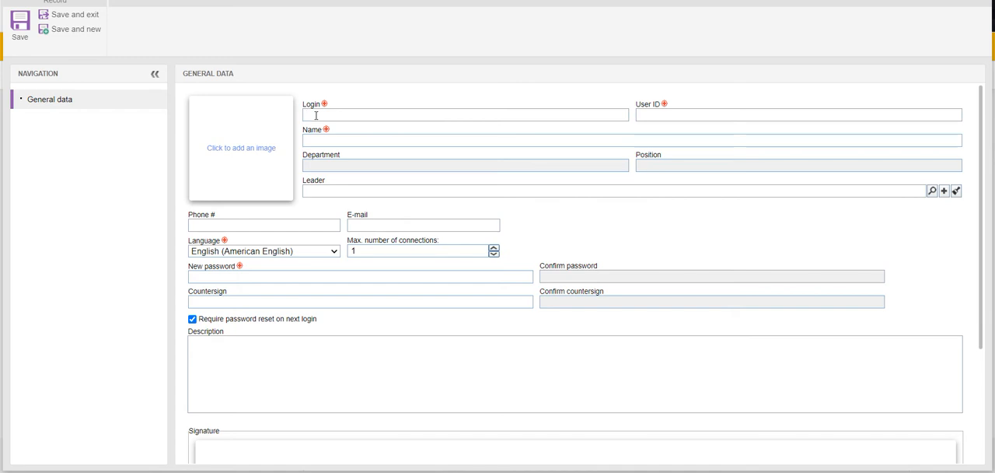
pyautogui.write('al')
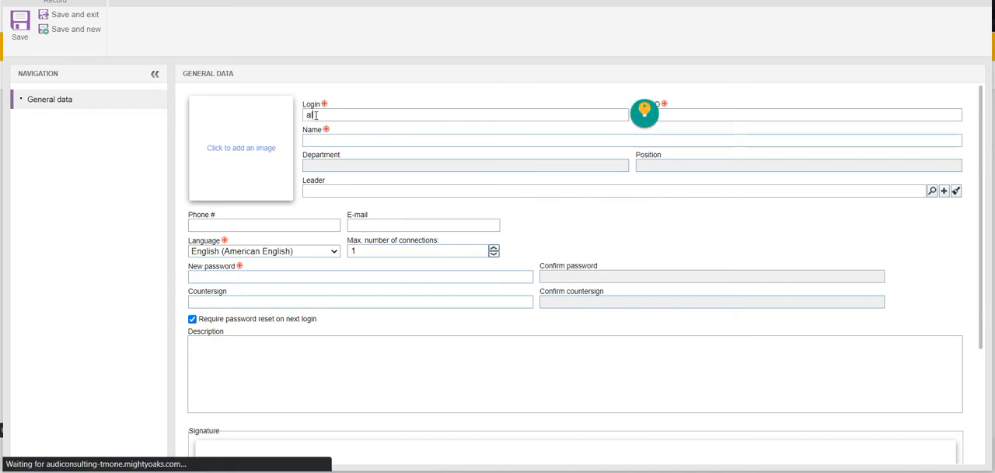
pyautogui.write('lya')
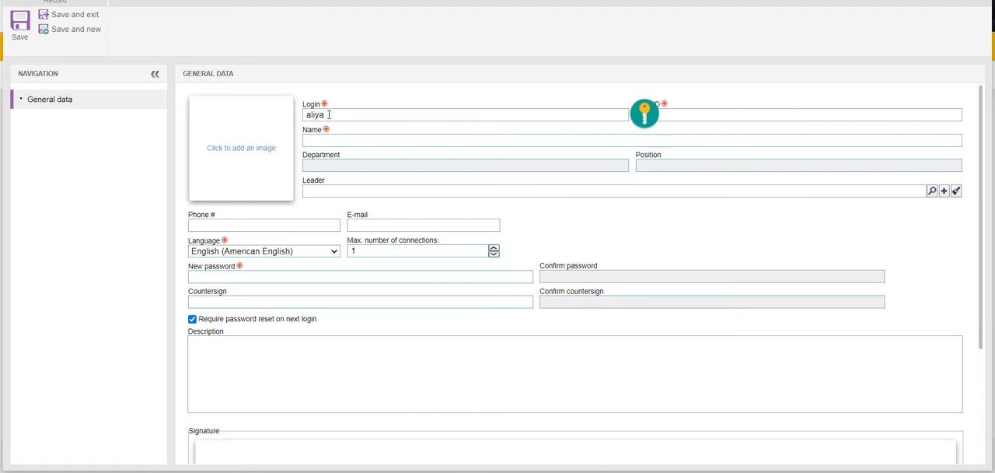
pyautogui.click(672, 114)
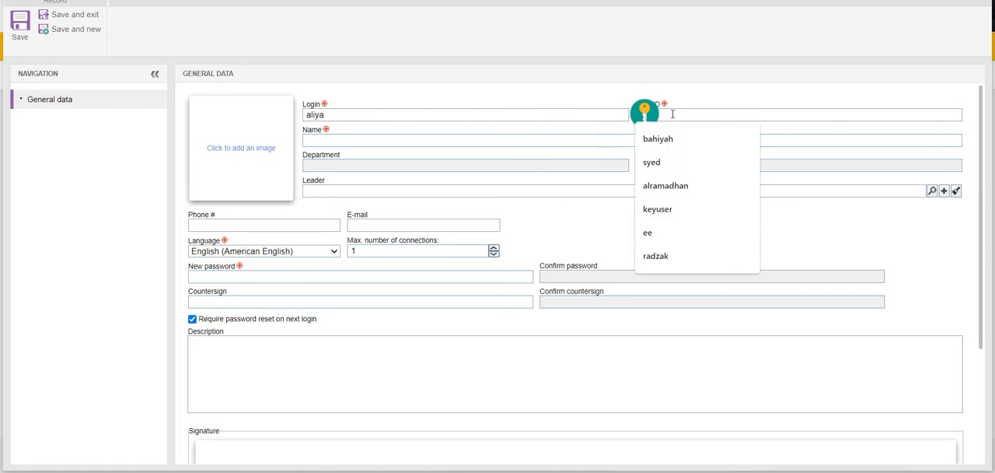
pyautogui.write('ali')
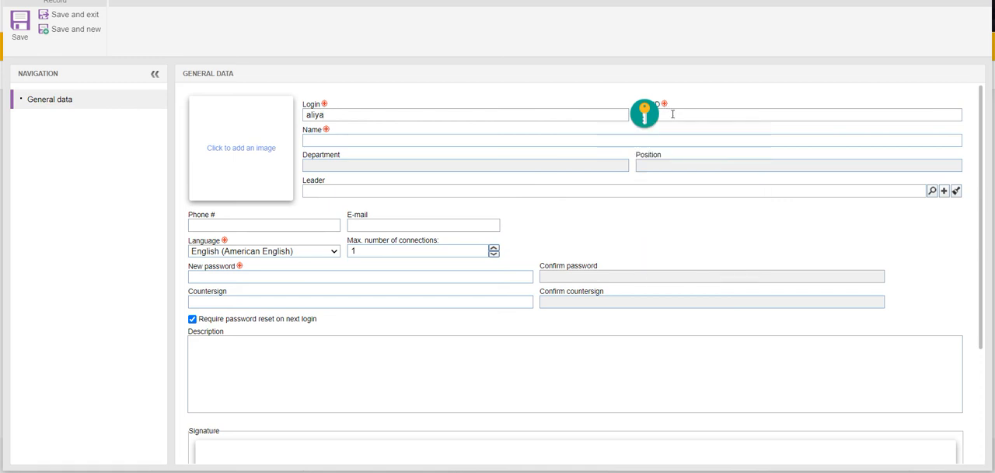
# - Enter the new user's full name
pyautogui.click(570, 140)
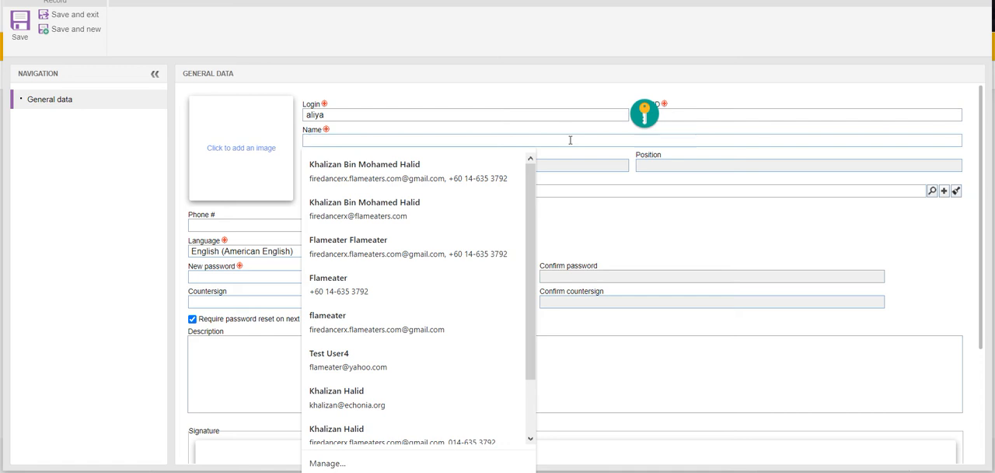
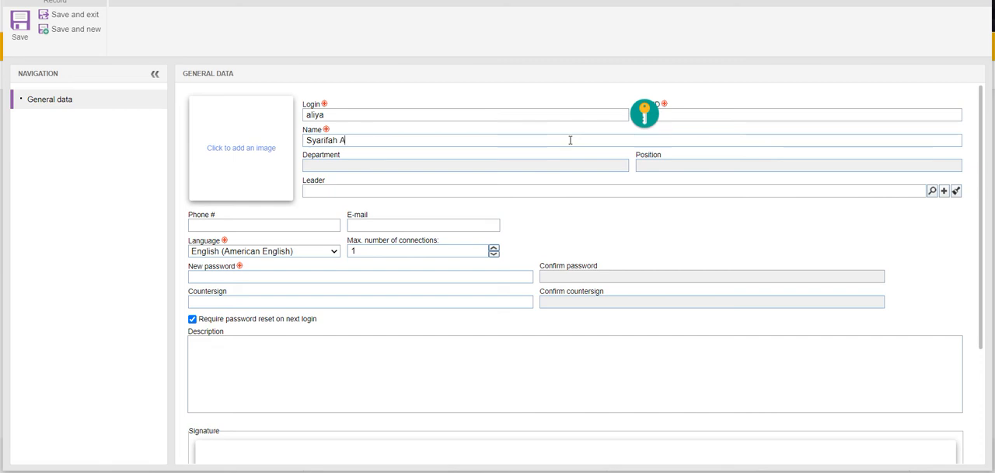
# - Look up an existing user by name in the leader record selection and assign that person as the new user's leader
pyautogui.click(932, 192)
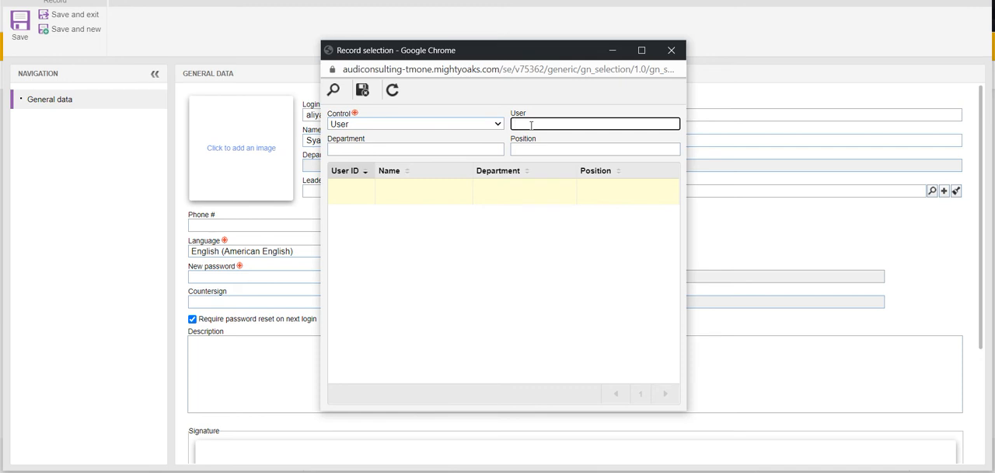
pyautogui.write('syed')
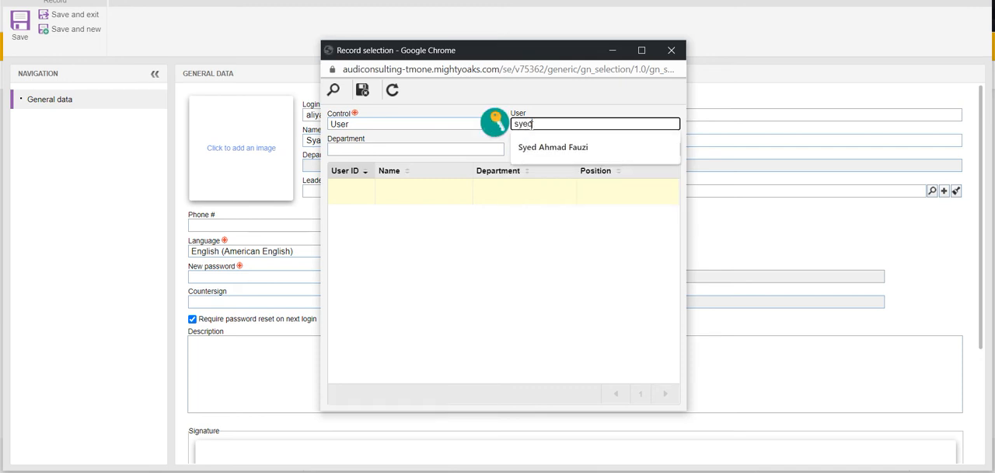
pyautogui.click(543, 148)
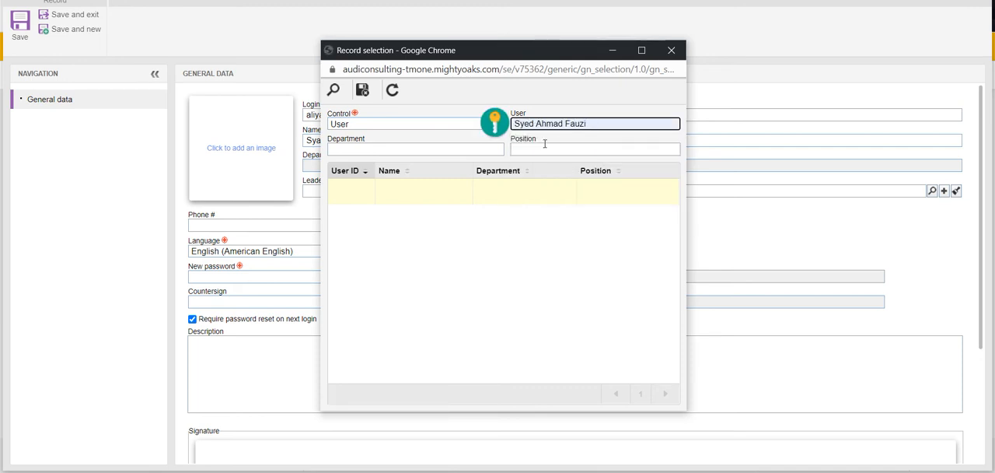
pyautogui.click(363, 92)
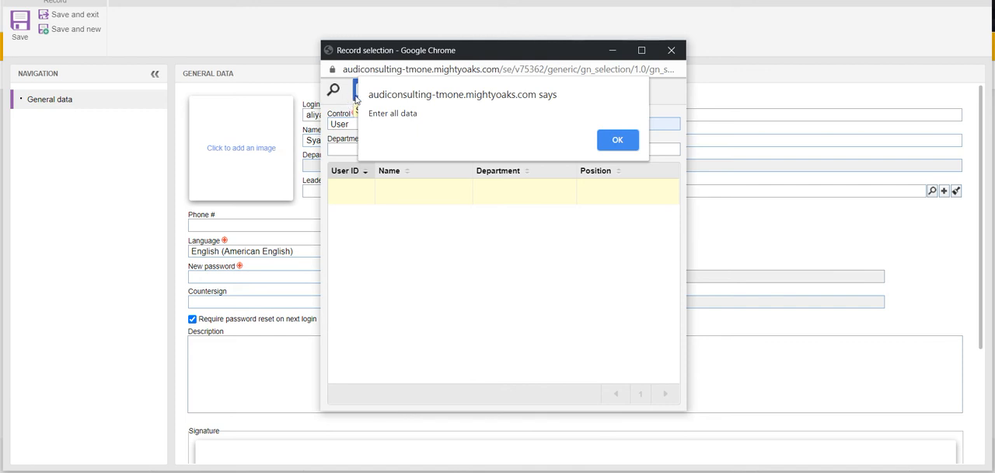
pyautogui.click(608, 139)
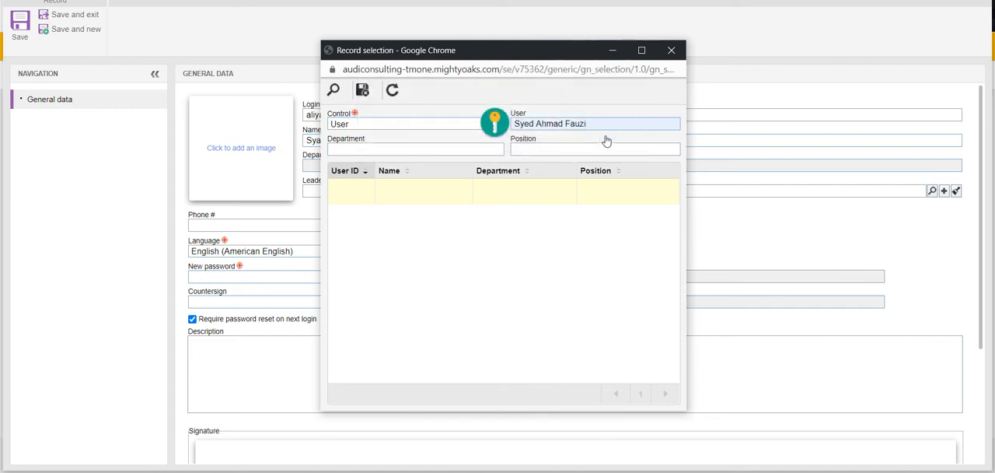
pyautogui.click(362, 90)
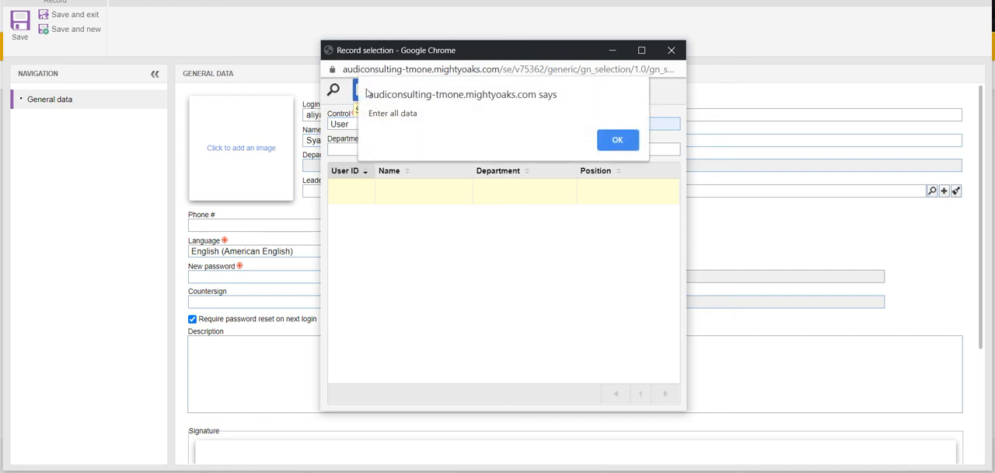
pyautogui.click(616, 140)
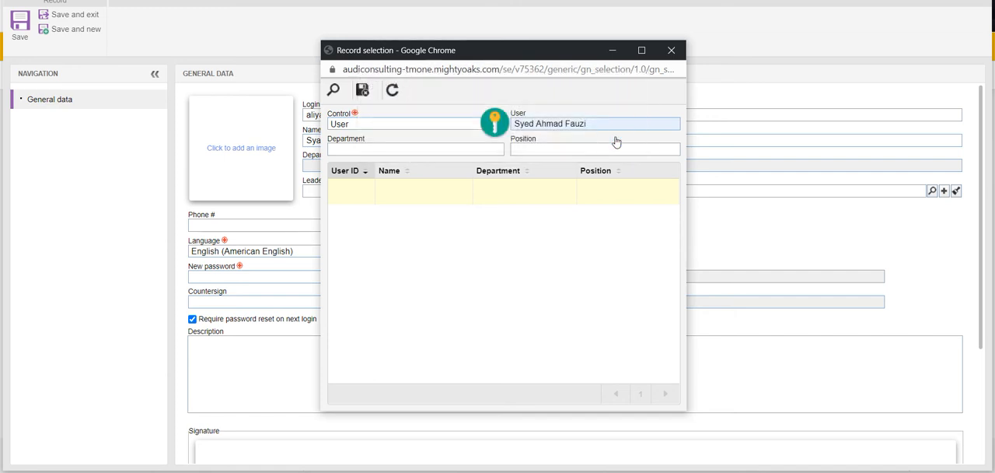
pyautogui.click(332, 91)
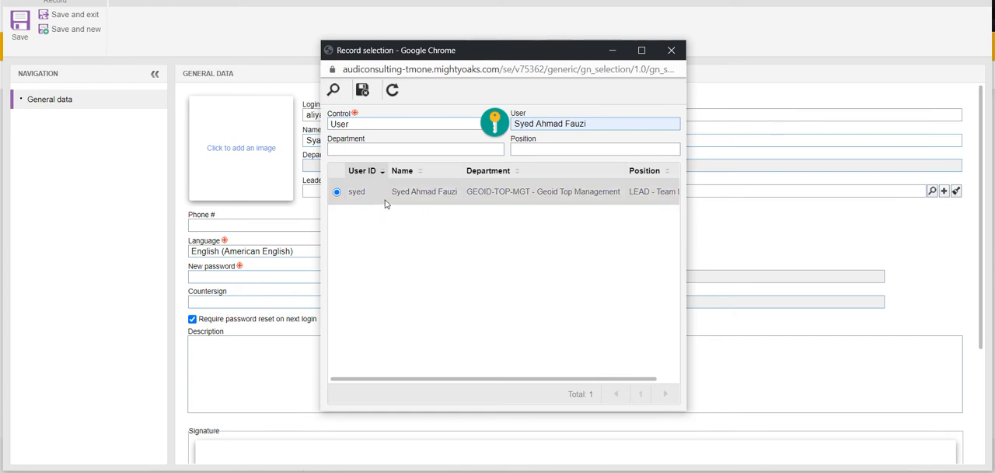
pyautogui.click(364, 92)
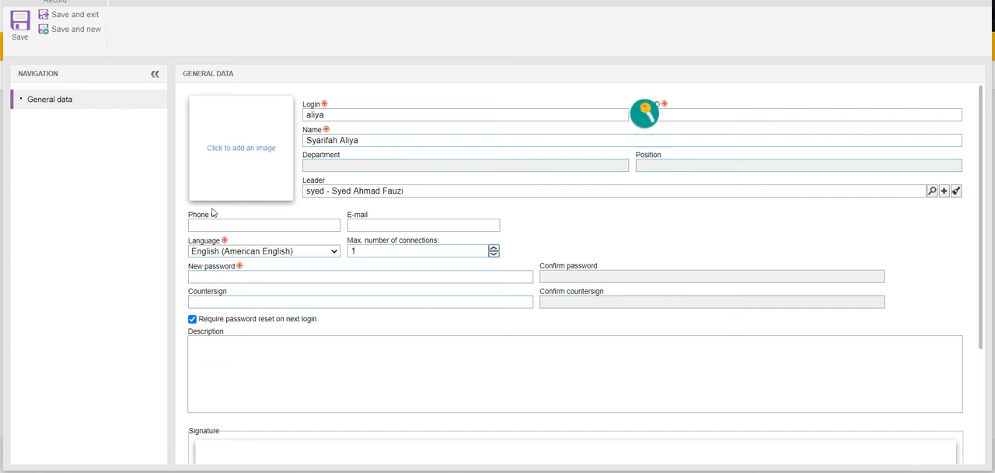
# - Fill in the new user's e-mail address
pyautogui.click(351, 225)
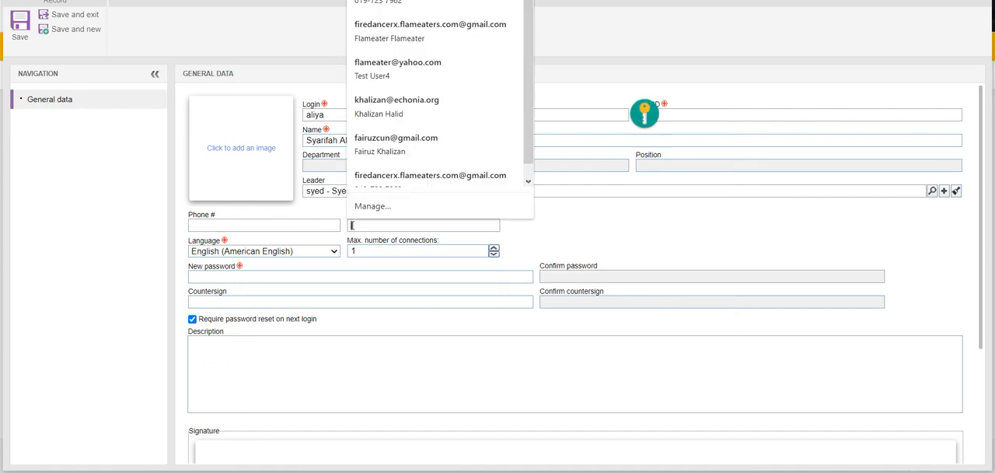
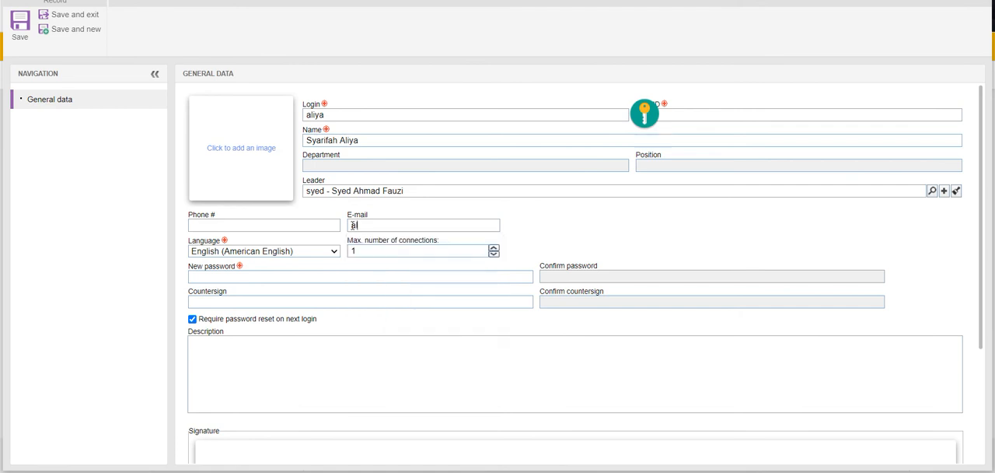
# - Enter the new user's password and repeat it in the confirmation field
pyautogui.click(372, 274)
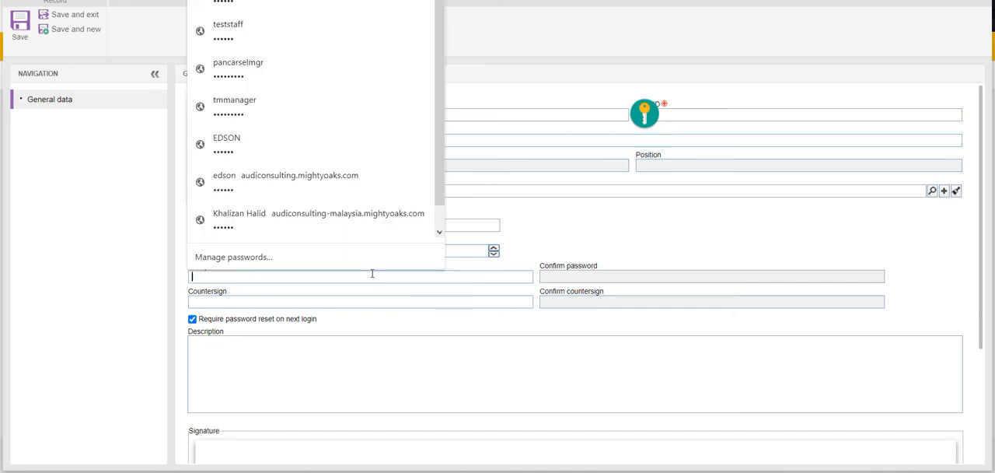
pyautogui.write('••••')
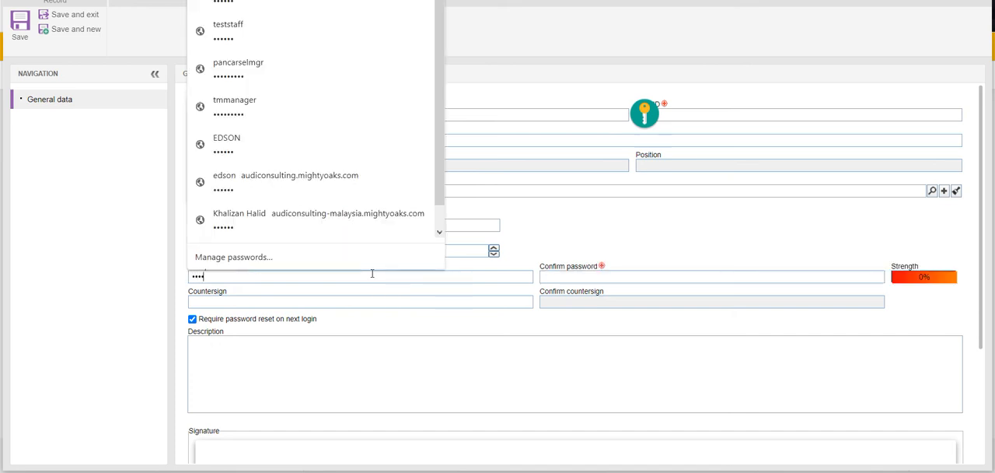
pyautogui.write('•')
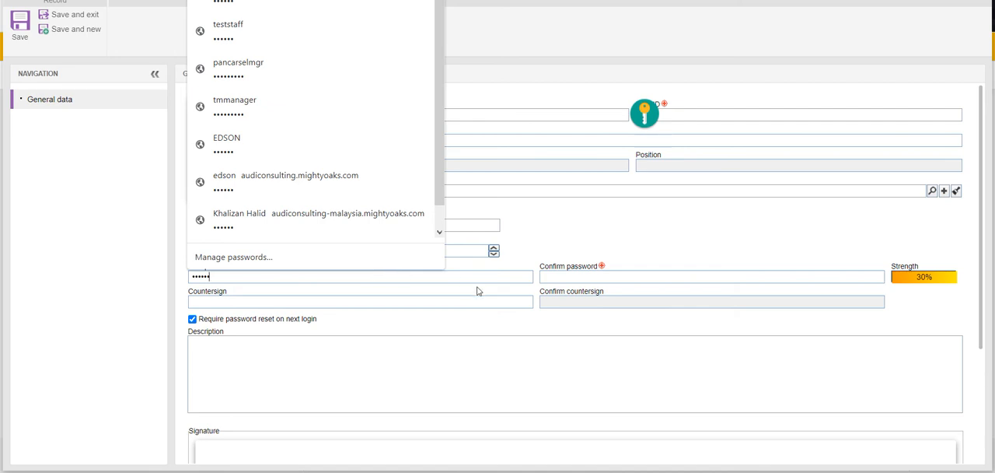
pyautogui.click(546, 278)
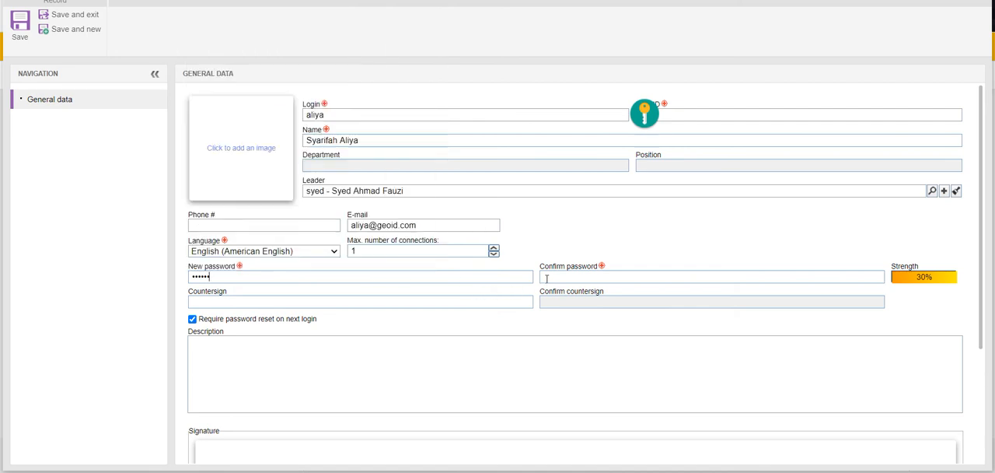
pyautogui.click(547, 279)
pyautogui.write('••')
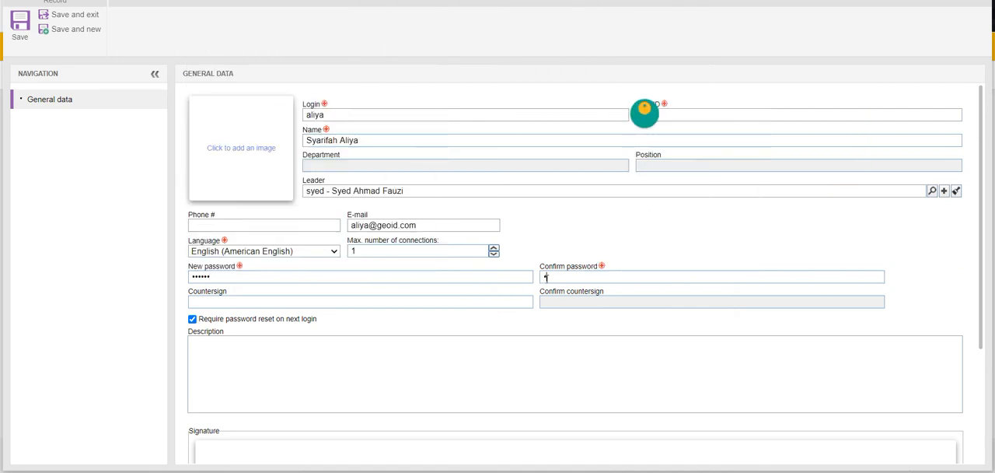
pyautogui.write('••••')
# - Enter the new user's countersign and repeat it in the confirm countersign field
pyautogui.click(381, 304)
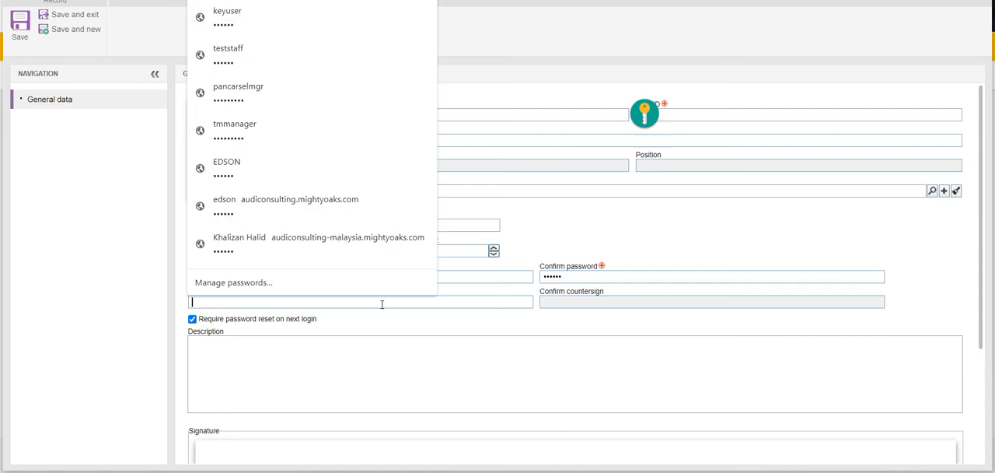
pyautogui.write('123456')
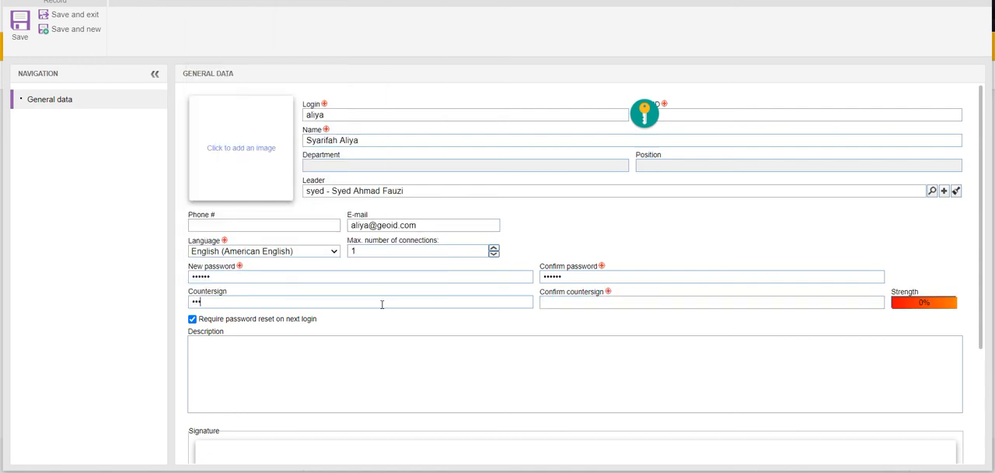
pyautogui.click(576, 302)
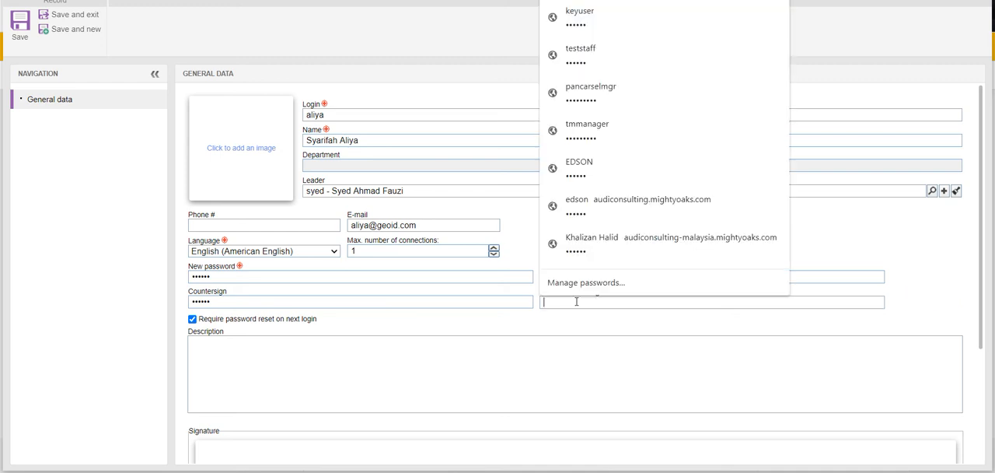
pyautogui.write('123')
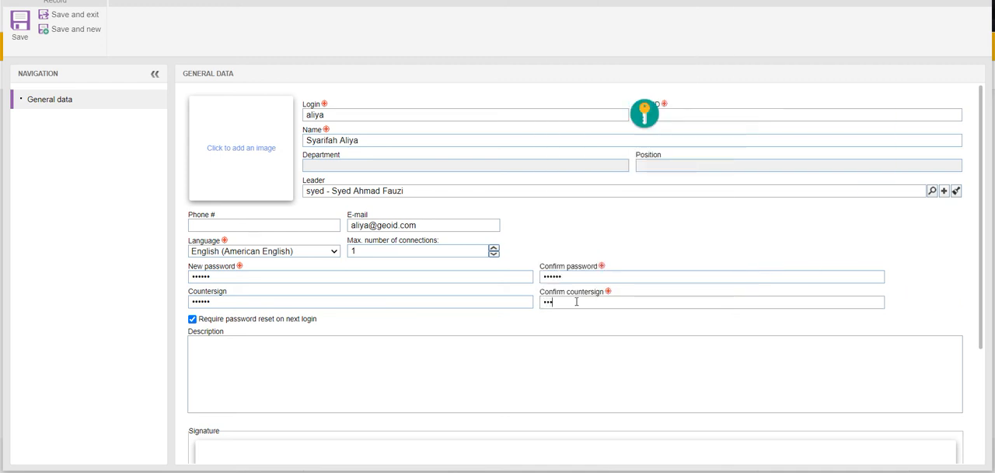
pyautogui.write('456')
# - Allow editing of the corporate toolbar and corporate grid, enable receiving news from Softexpert, and save the user record, dismissing the browser's password check
pyautogui.scroll(-3, 609, 240)
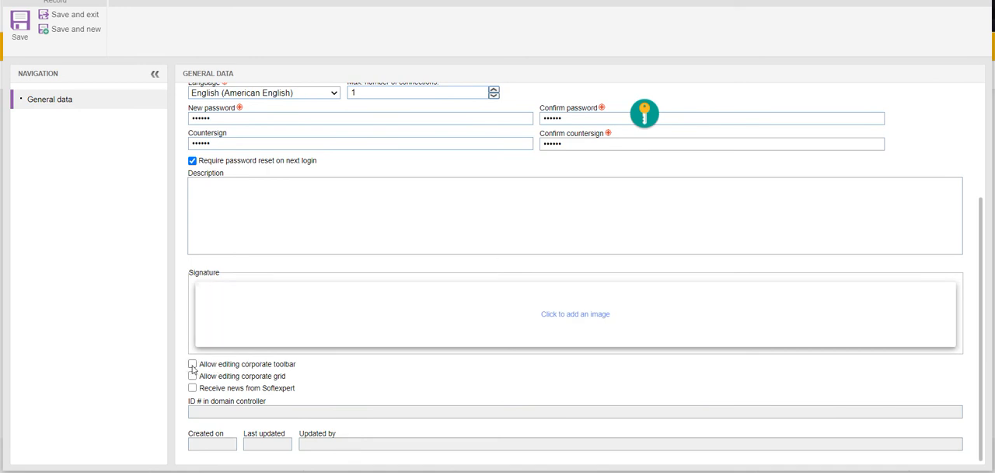
pyautogui.click(193, 365)
pyautogui.click(192, 376)
pyautogui.click(193, 388)
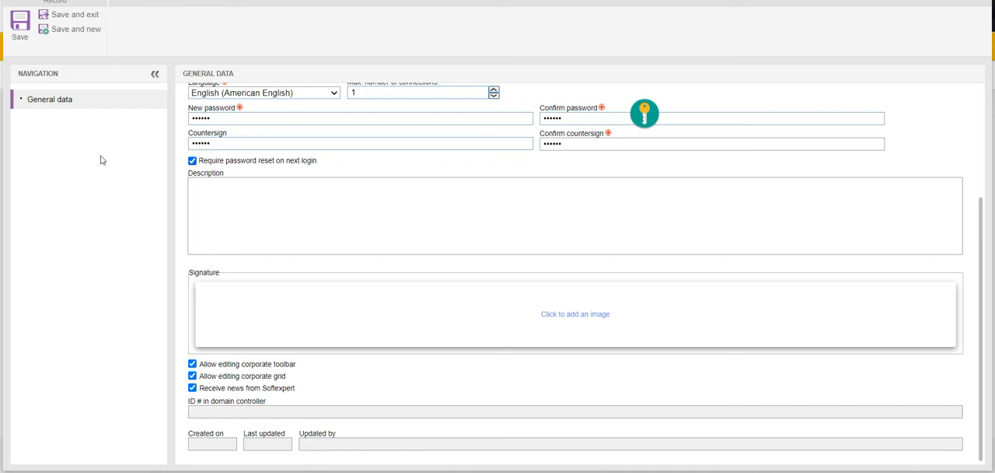
pyautogui.click(20, 26)
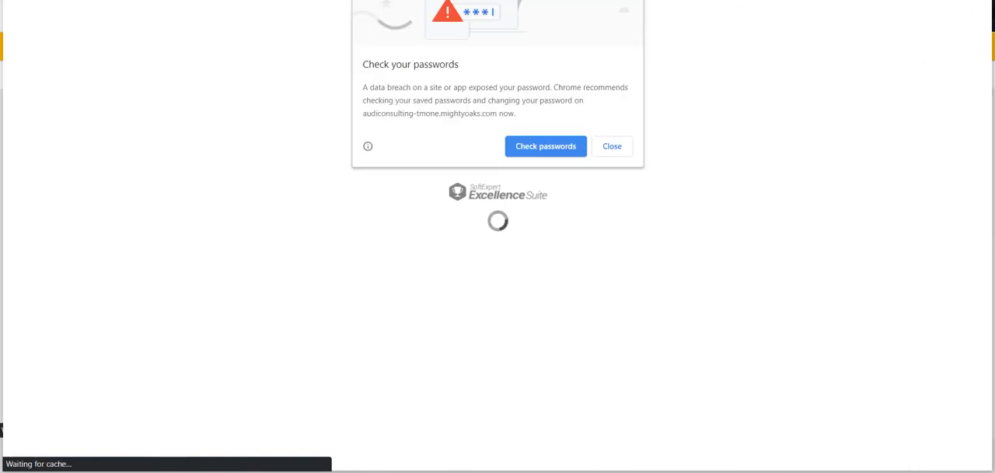
pyautogui.click(612, 146)
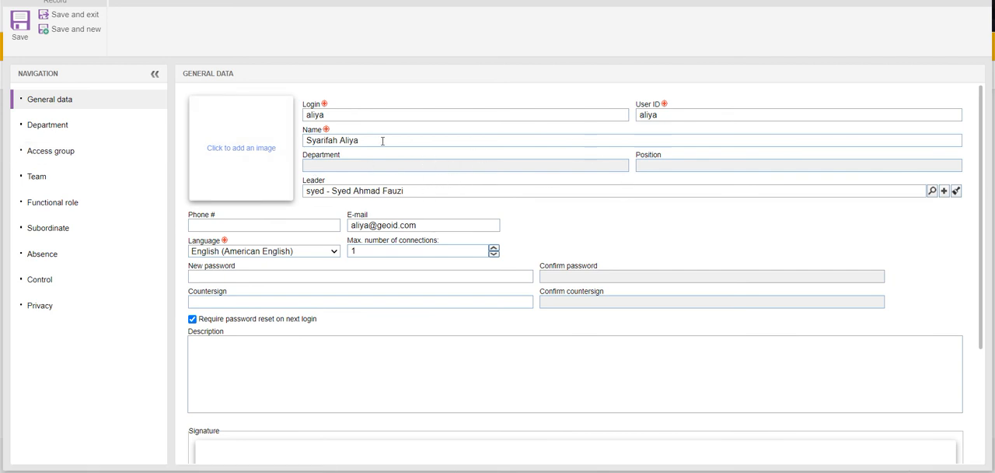
# - Search departments for "geoid" and assign the new user to GEOID-TOP-MGT - Geoid Top Management with the position LEADERS - Team Leaders
pyautogui.click(53, 128)
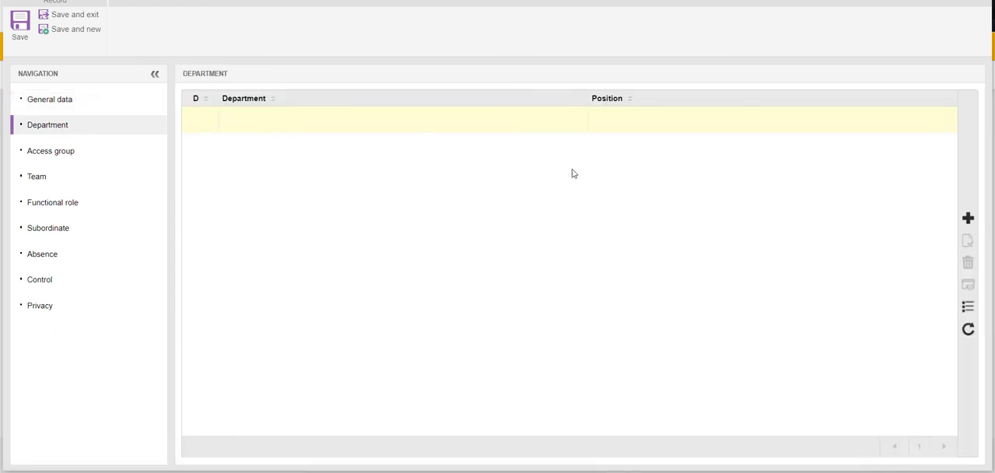
pyautogui.click(968, 222)
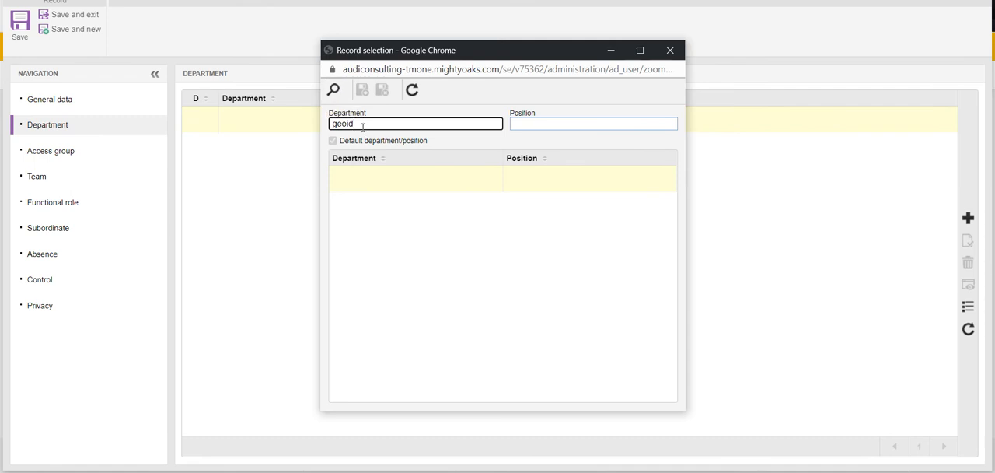
pyautogui.click(334, 91)
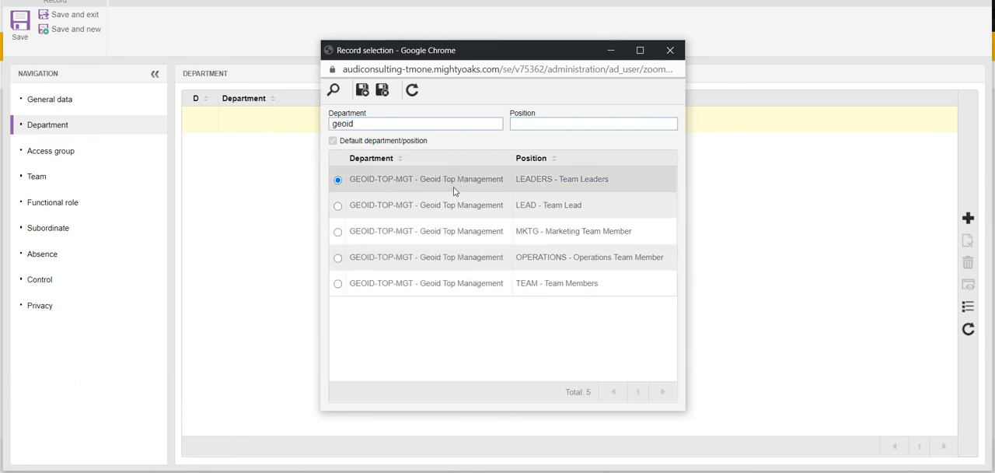
pyautogui.click(338, 207)
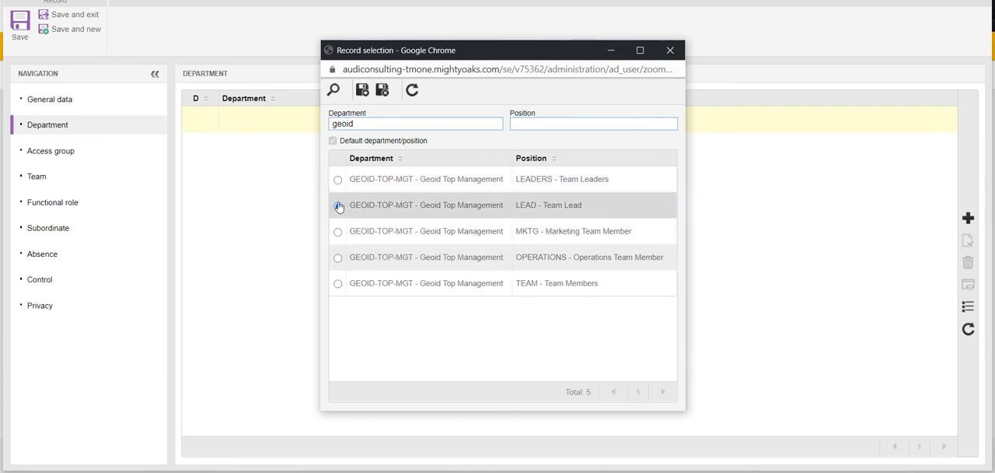
pyautogui.click(338, 183)
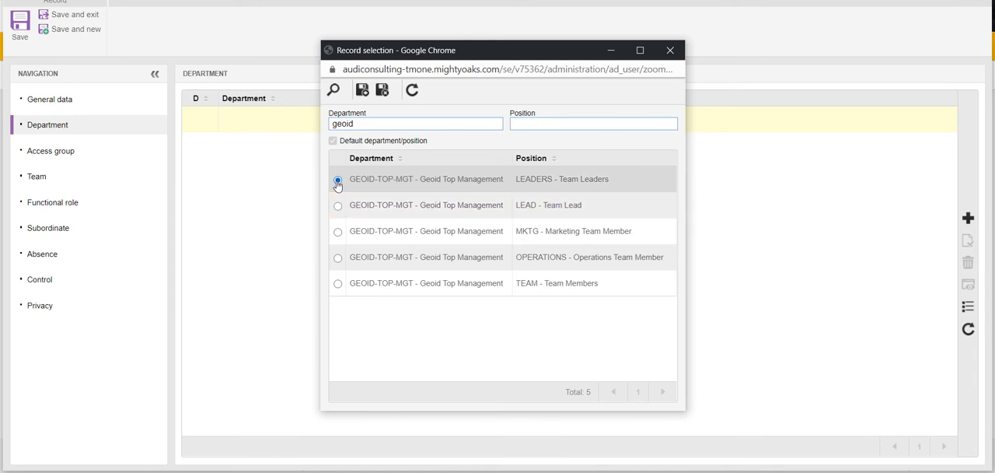
pyautogui.click(382, 90)
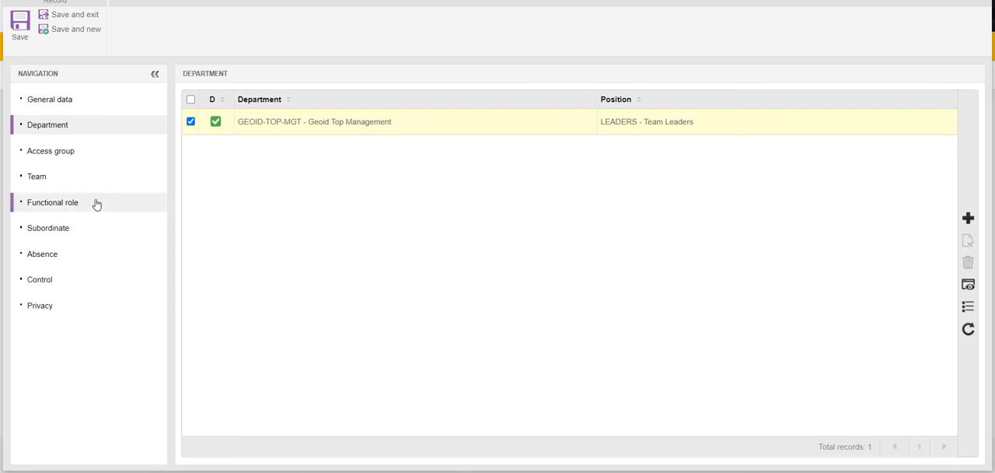
# - Add the access group Full Access - Full Access with the MANAGER license key to the new user
pyautogui.click(60, 160)
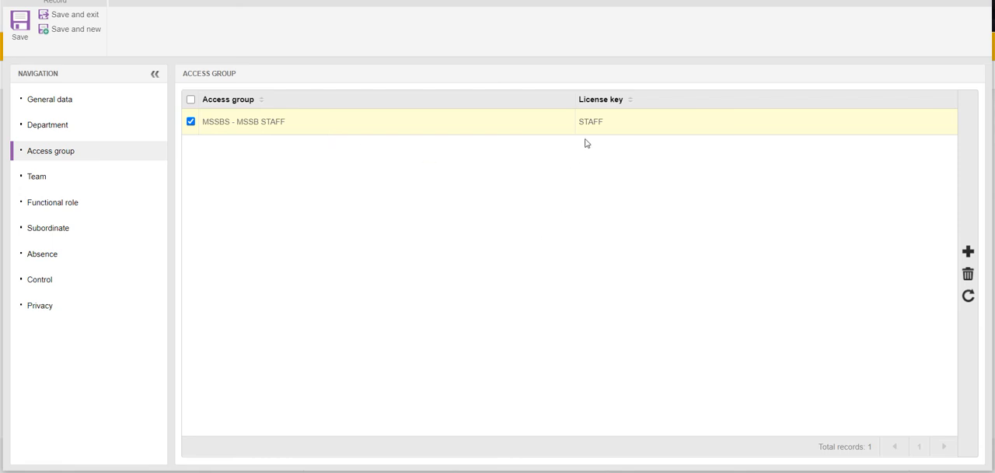
pyautogui.click(968, 255)
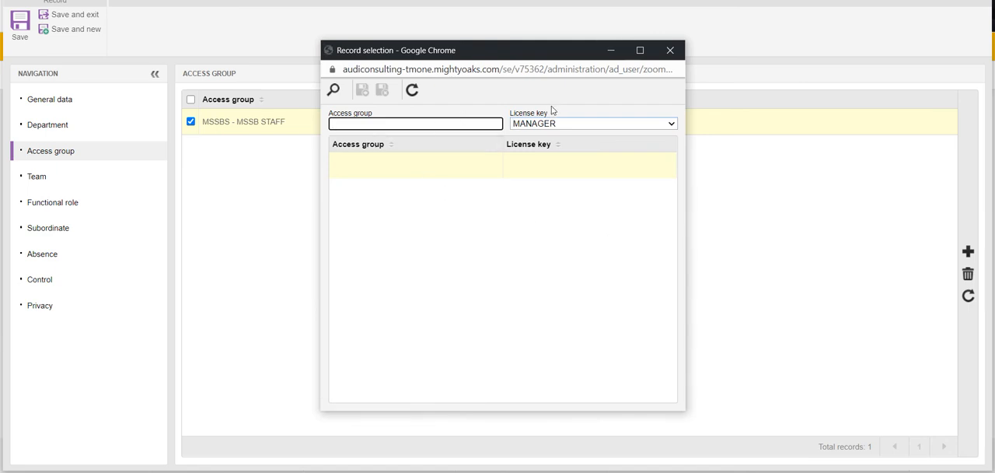
pyautogui.click(671, 126)
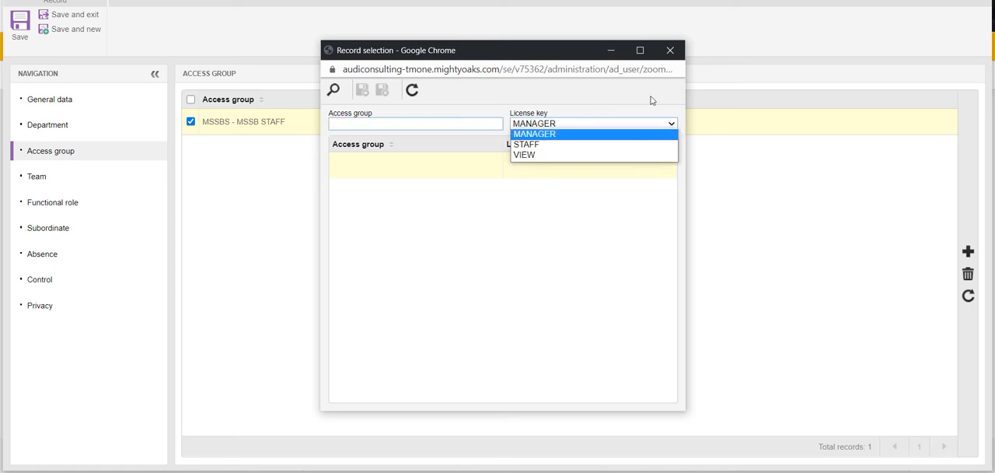
pyautogui.click(651, 98)
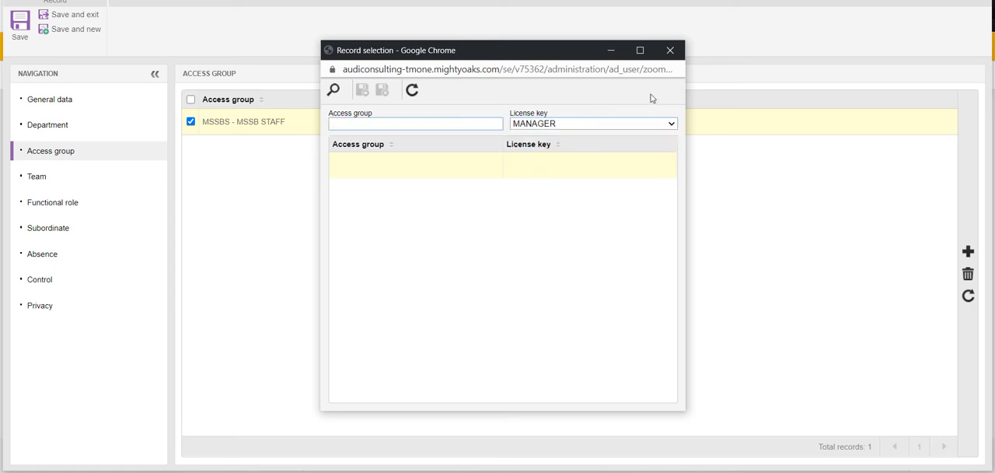
pyautogui.click(335, 90)
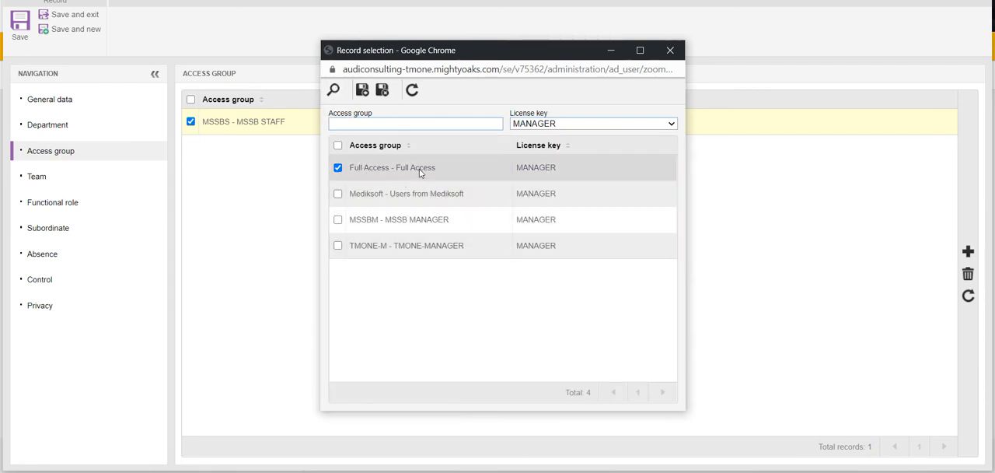
pyautogui.click(383, 92)
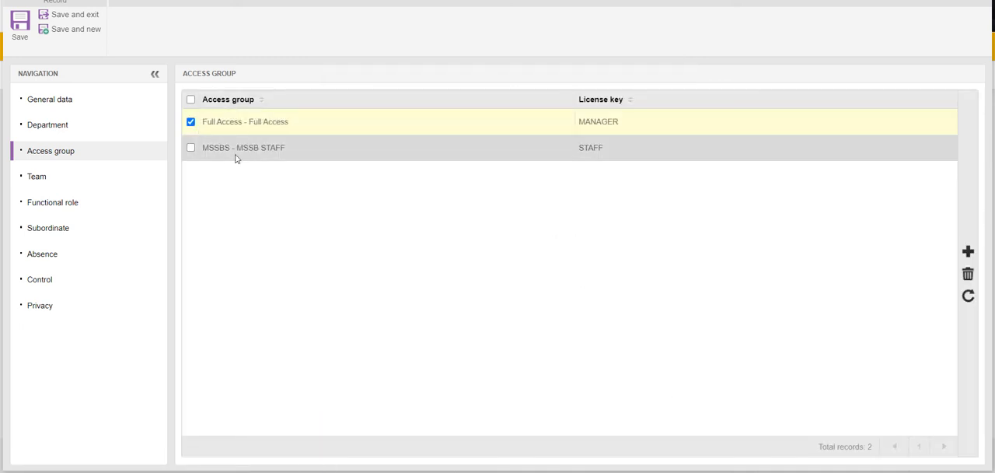
# - Delete the MSSBS - MSSB STAFF access group from the new user and confirm the deletion
pyautogui.click(190, 148)
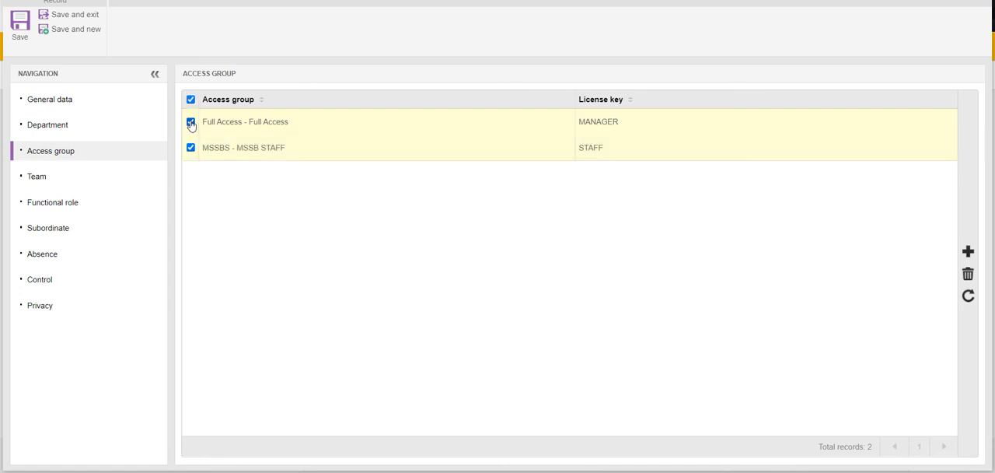
pyautogui.click(190, 123)
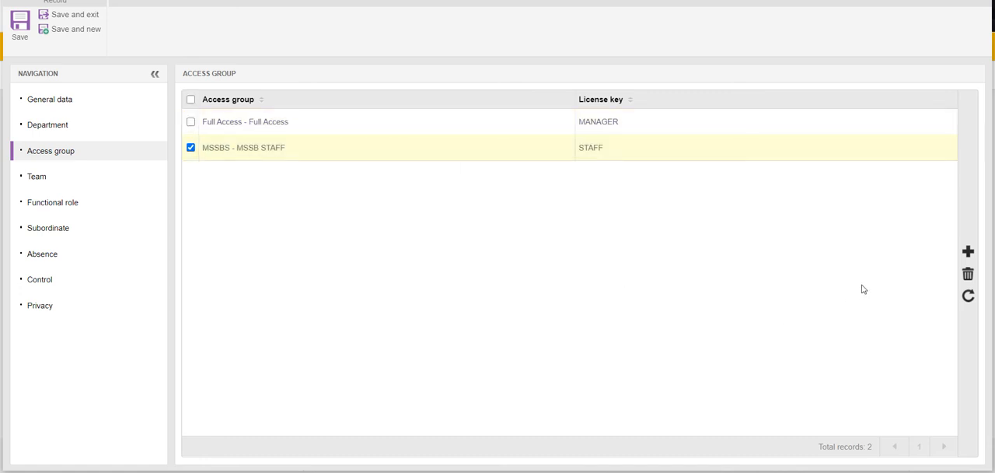
pyautogui.click(968, 274)
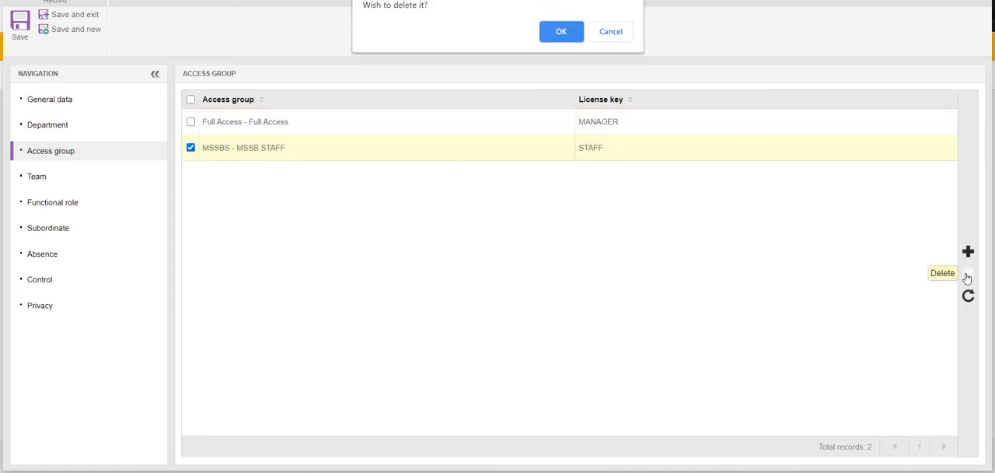
pyautogui.click(569, 31)
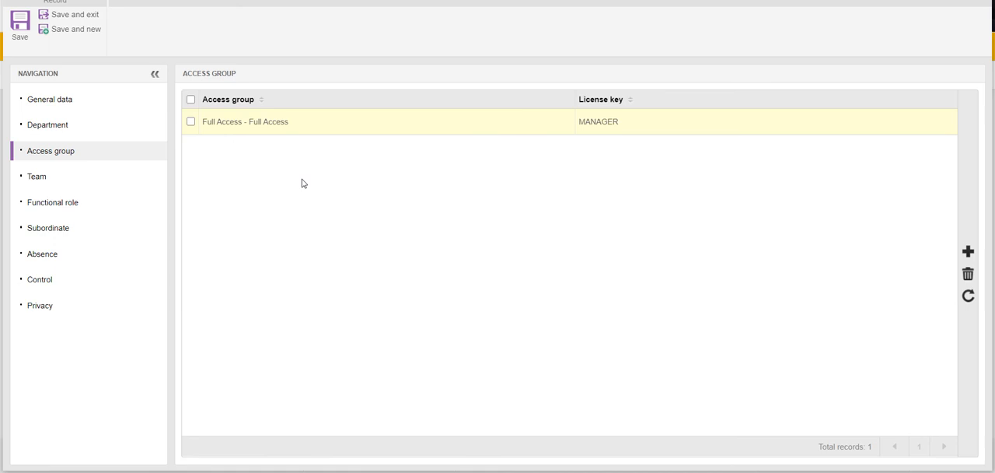
# - Check the new user's team assignments, and save and close the user record
pyautogui.click(49, 179)
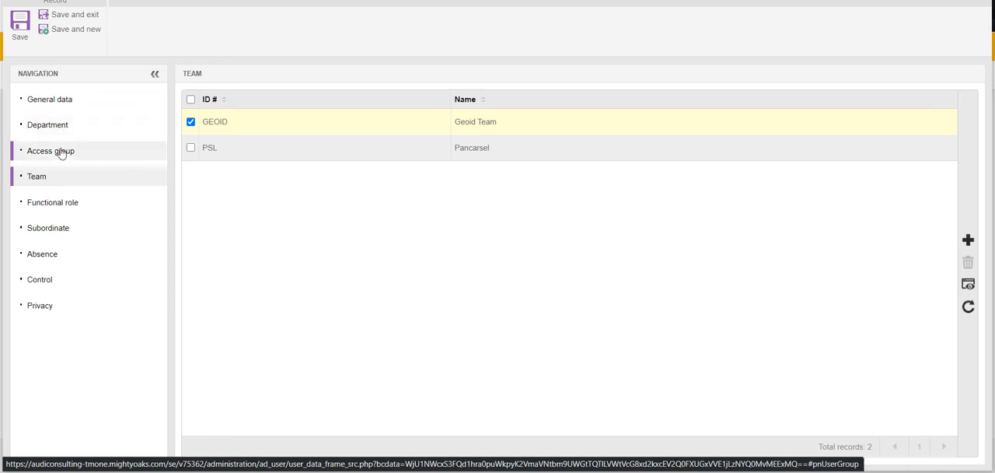
pyautogui.click(75, 16)
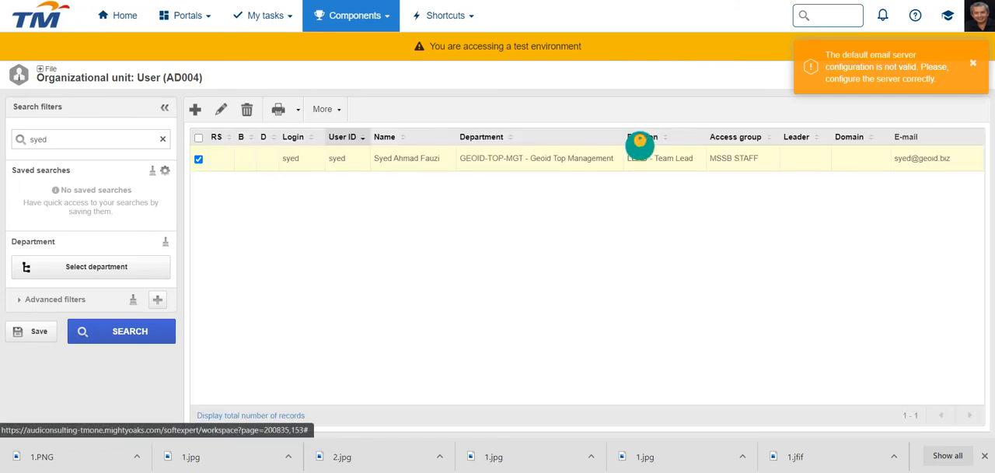
# - Examine the pending execution tasks listed per component under My tasks
pyautogui.click(287, 27)
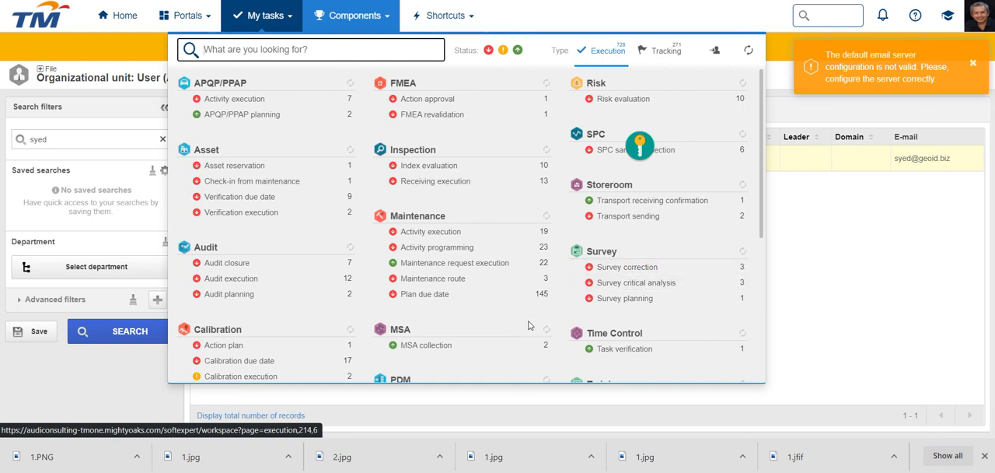
pyautogui.scroll(-5, 528, 325)
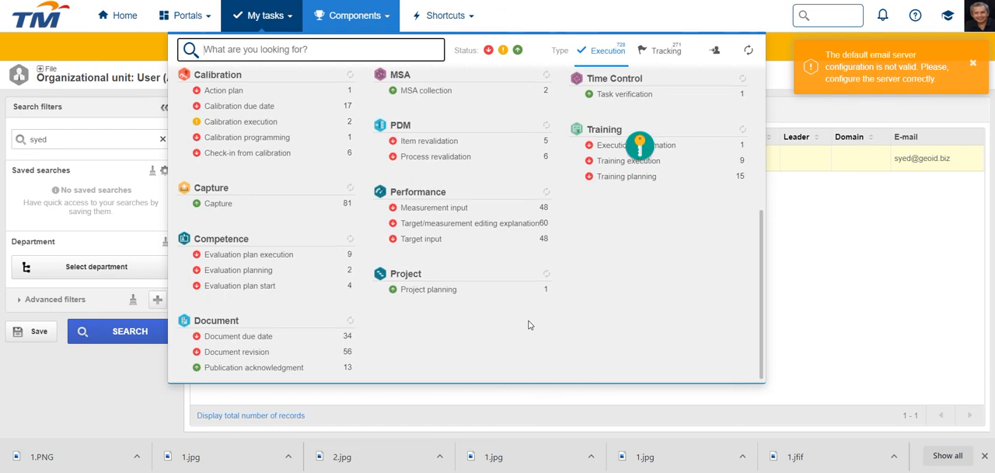
pyautogui.scroll(5, 528, 324)
pyautogui.scroll(-5, 529, 324)
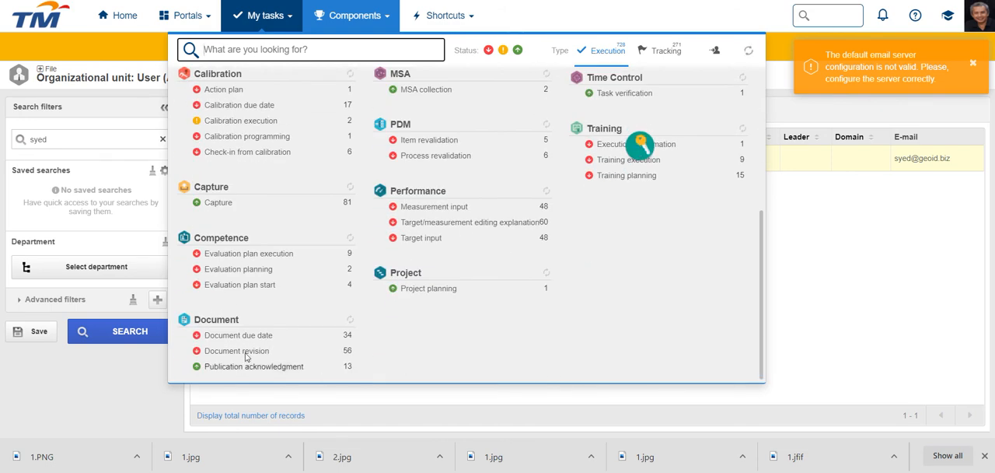
pyautogui.scroll(5, 490, 294)
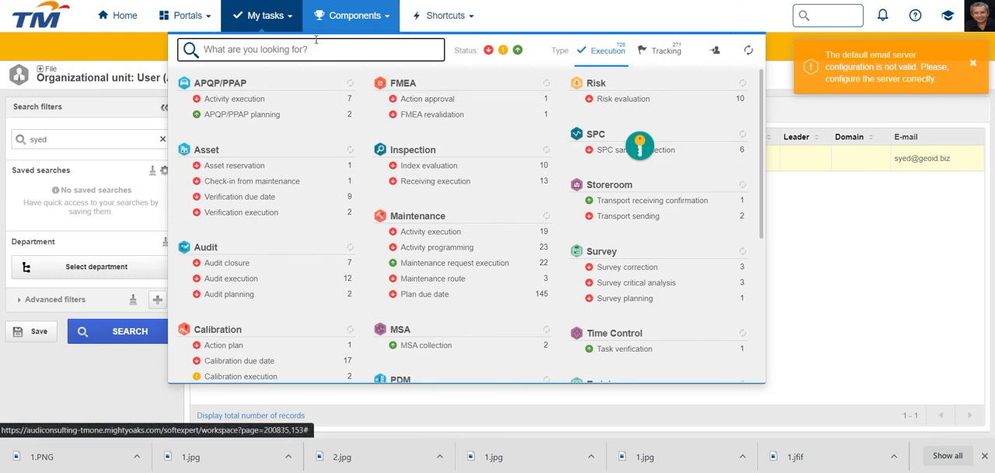
# - Go back from the Administration options to the full component list and look through the available components
pyautogui.click(381, 17)
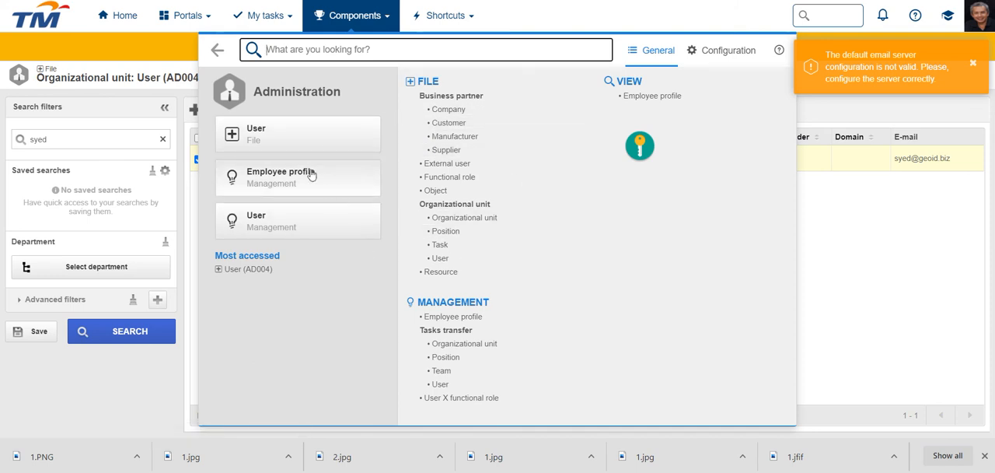
pyautogui.click(218, 52)
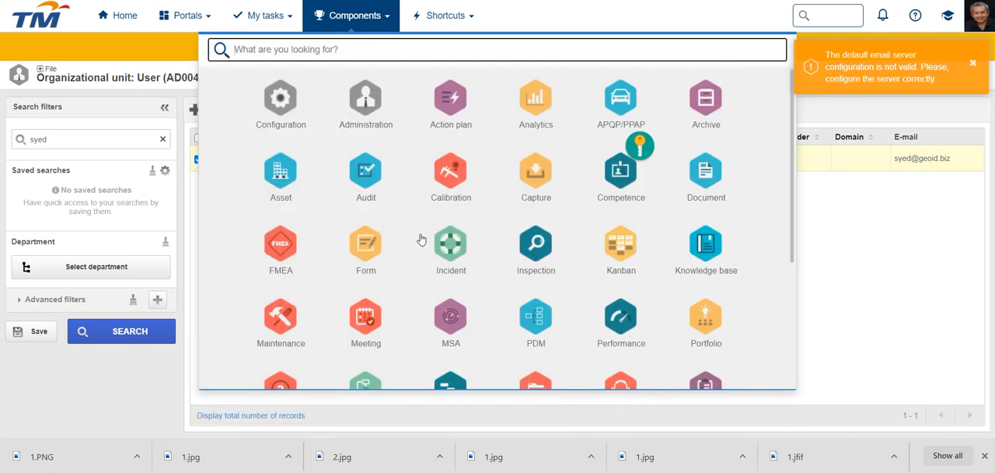
pyautogui.scroll(-3, 422, 237)
pyautogui.scroll(3, 420, 239)
pyautogui.click(837, 244)
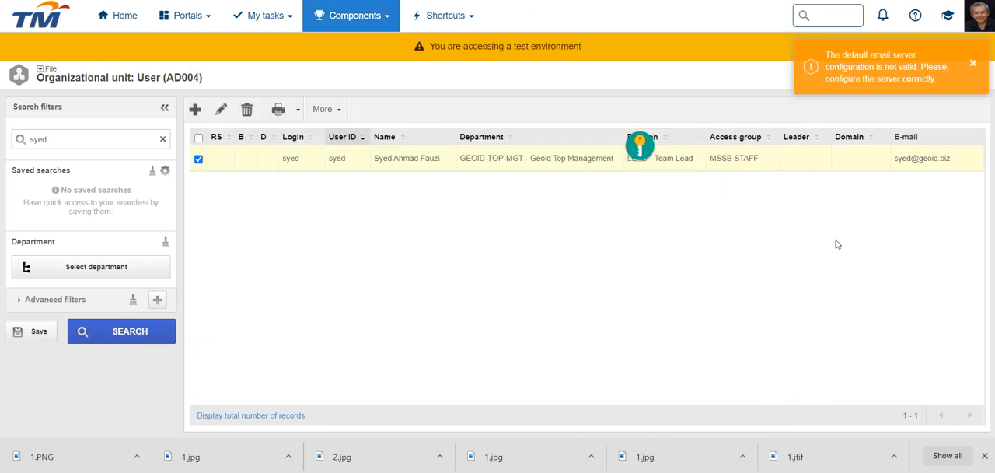
# - Return to the homepage, and open and look through the list of all portals
pyautogui.click(125, 25)
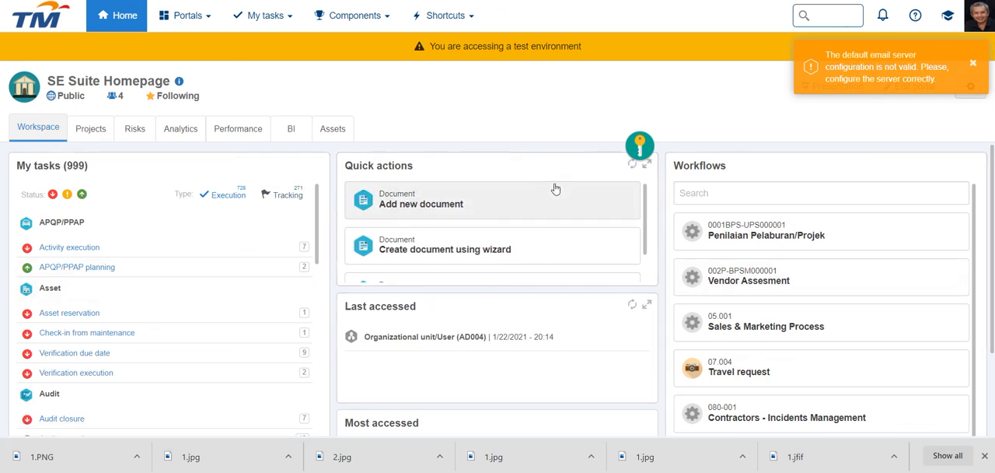
pyautogui.click(209, 26)
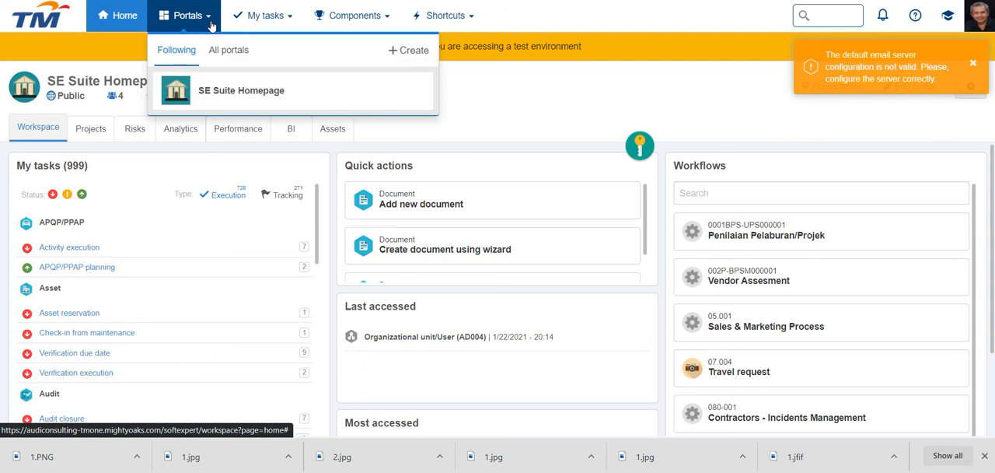
pyautogui.click(229, 56)
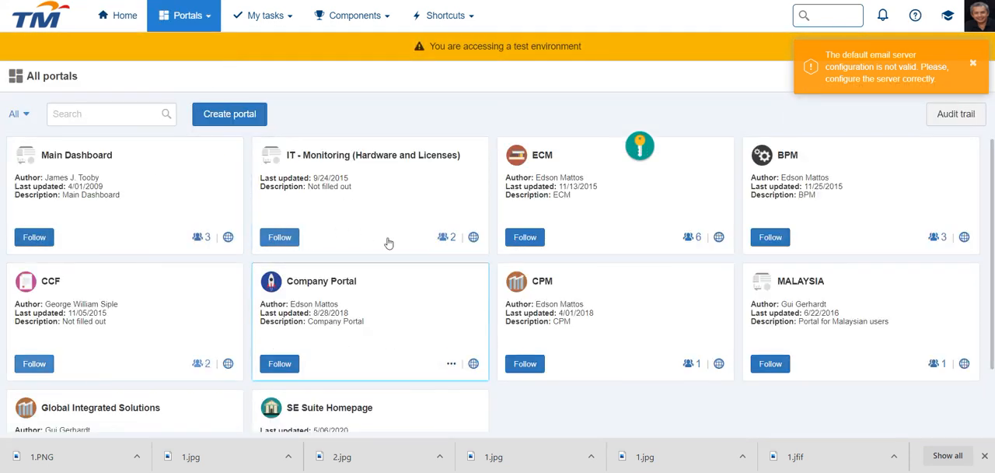
pyautogui.scroll(-2, 584, 402)
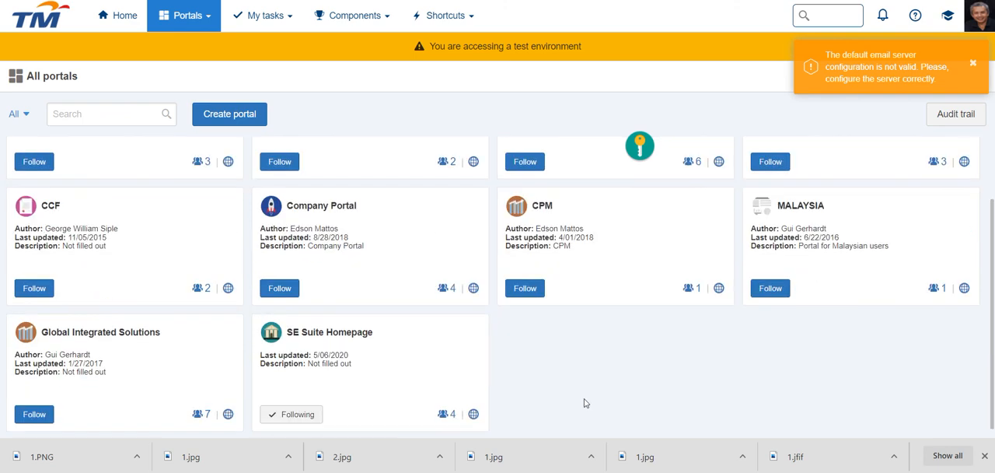
pyautogui.scroll(2, 584, 402)
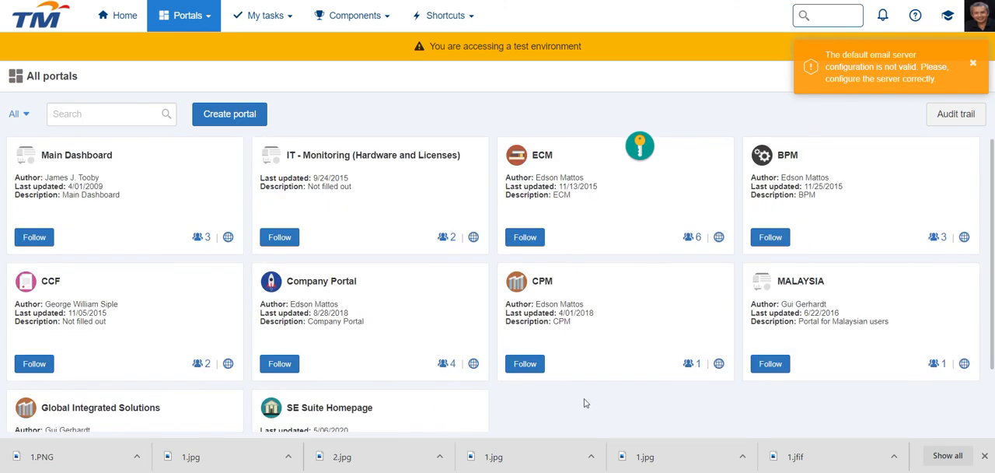
# - Return to the SE Suite Homepage and examine the Kanban tasks and progress chart in its Projects view
pyautogui.click(120, 32)
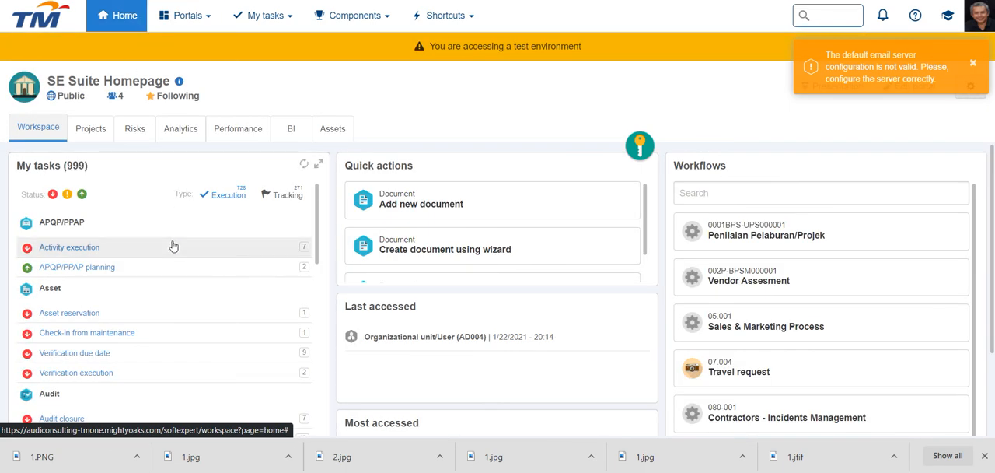
pyautogui.click(91, 129)
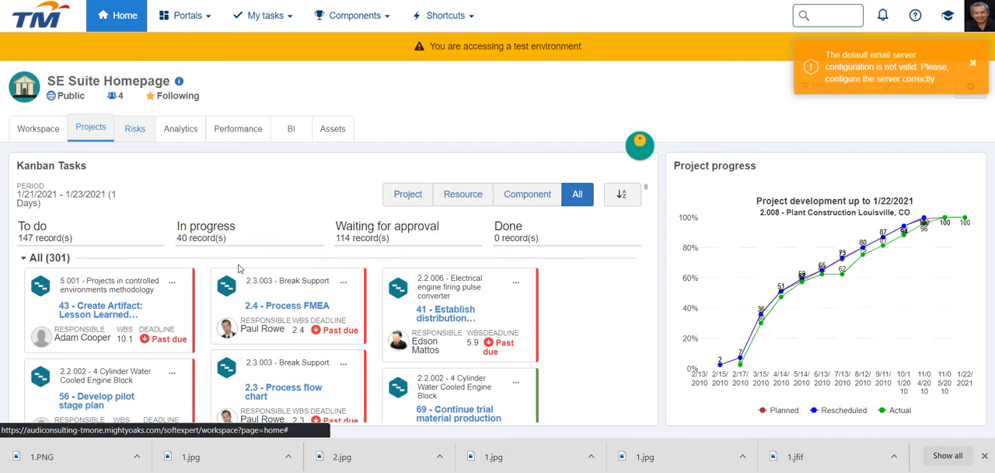
pyautogui.scroll(-3, 239, 268)
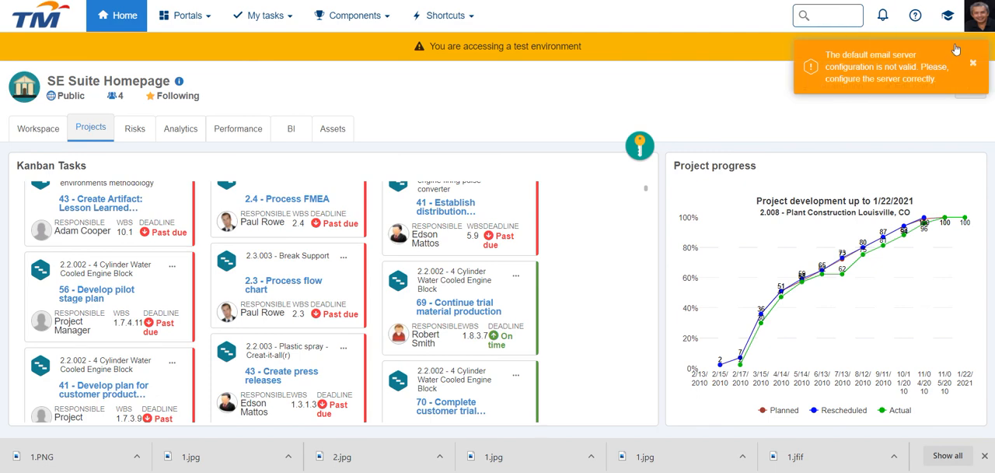
# - Log out of the suite from the account options
pyautogui.click(984, 24)
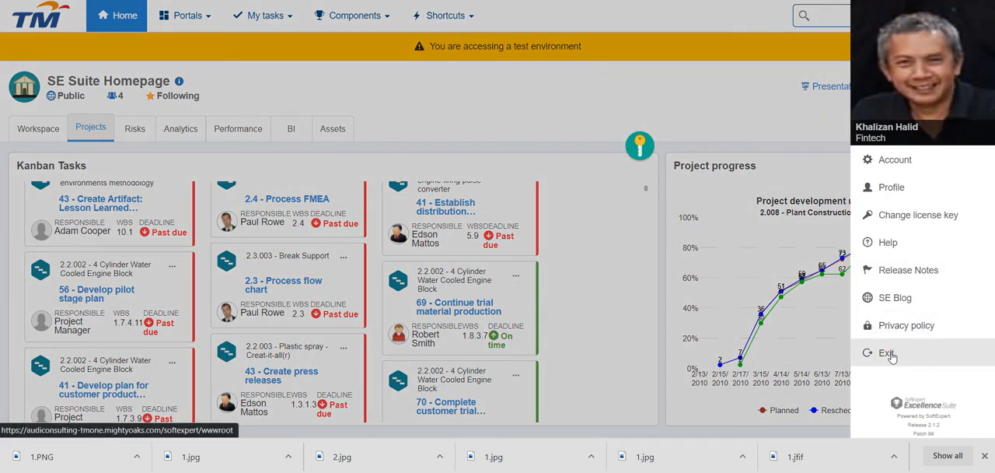
pyautogui.click(886, 352)
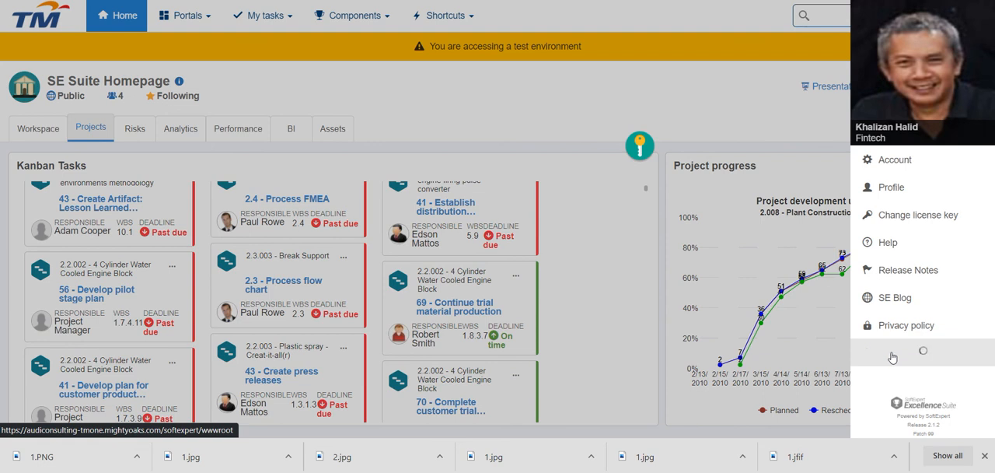